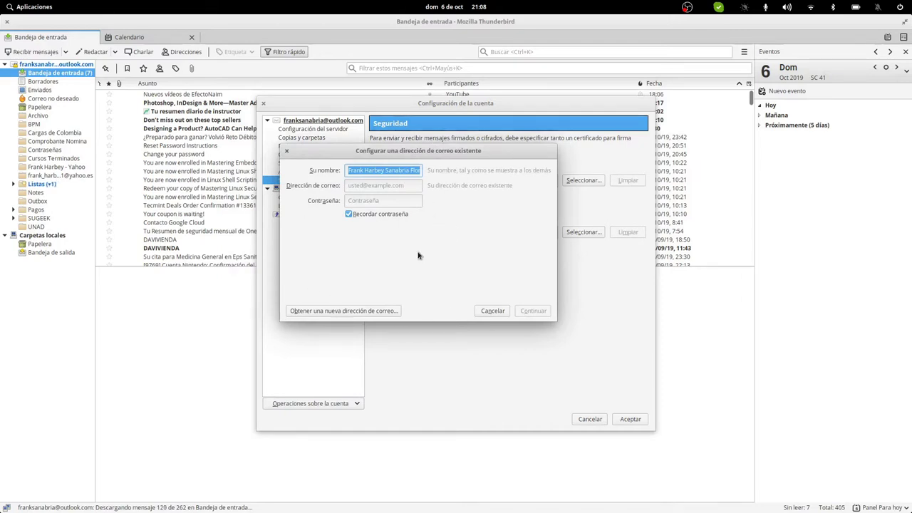
Step: Replace the account setup dialog's Your name value with 'Soporte SuGE3K'
triple_click(395, 170)
type("Soporte Su")
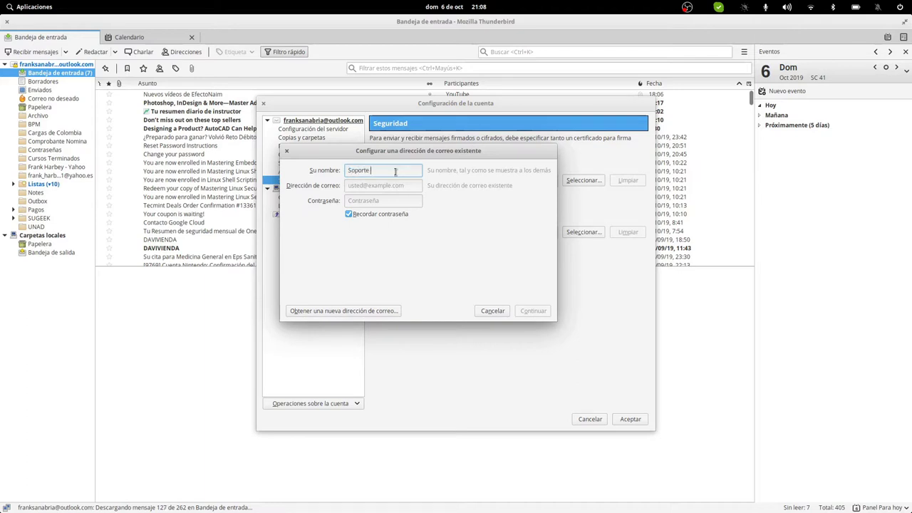
type("GE3K")
key("Tab")
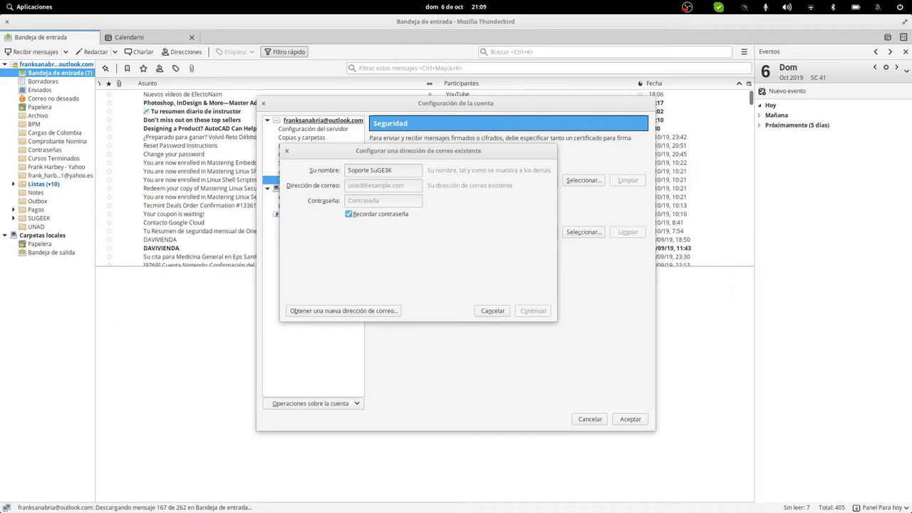
mouse_move(646, 507)
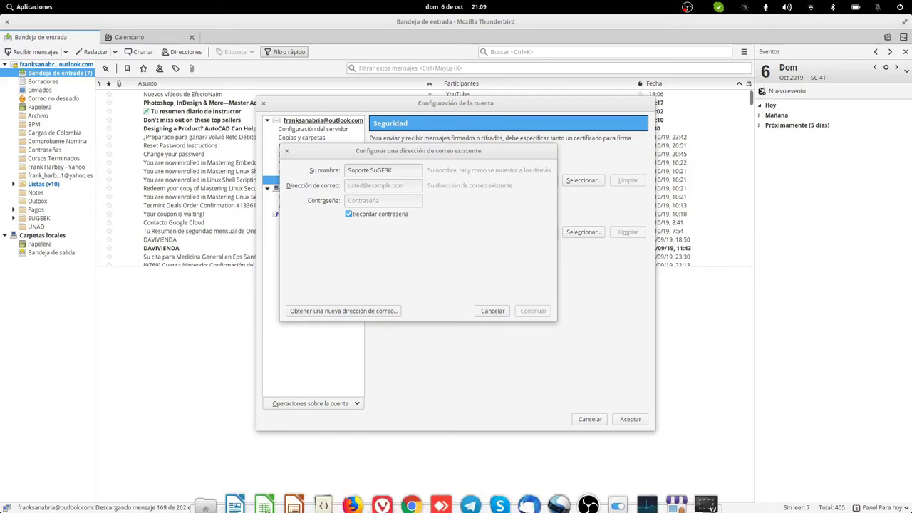
left_click(647, 488)
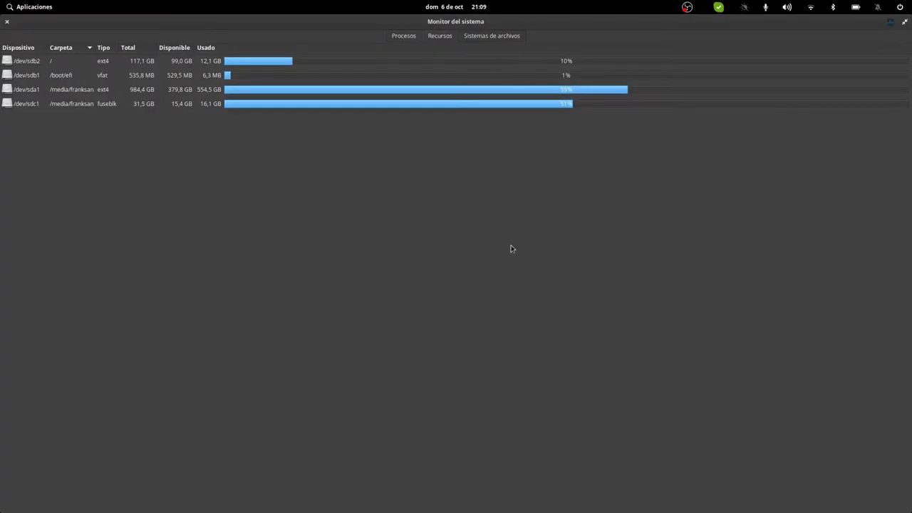
left_click(451, 37)
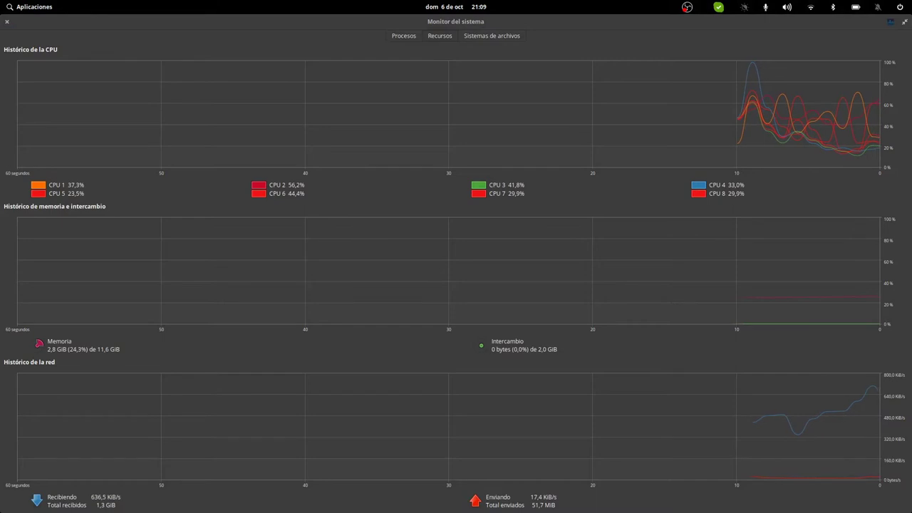
left_click(7, 24)
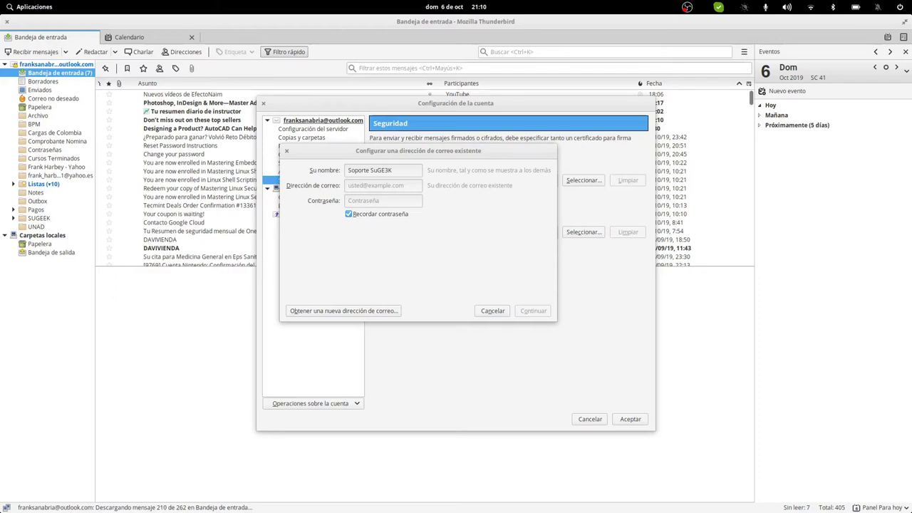
key("alt+Tab")
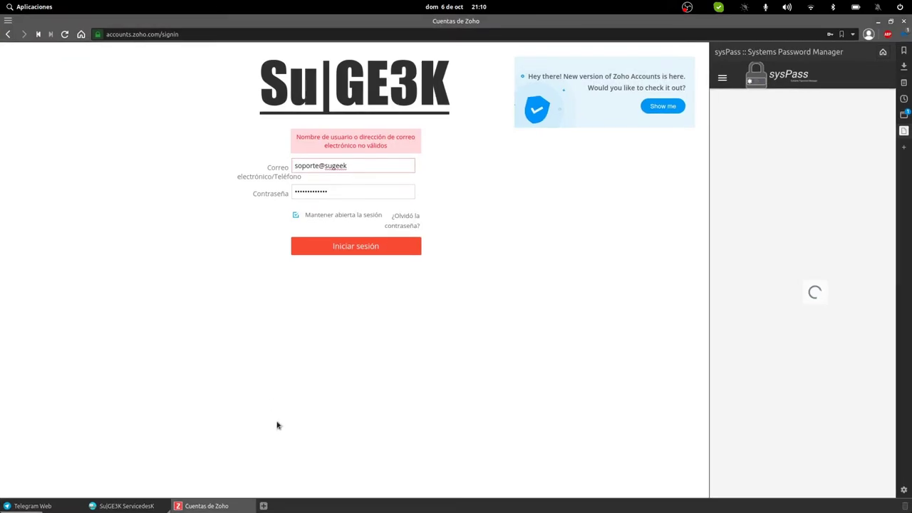
left_click(100, 506)
left_click(26, 505)
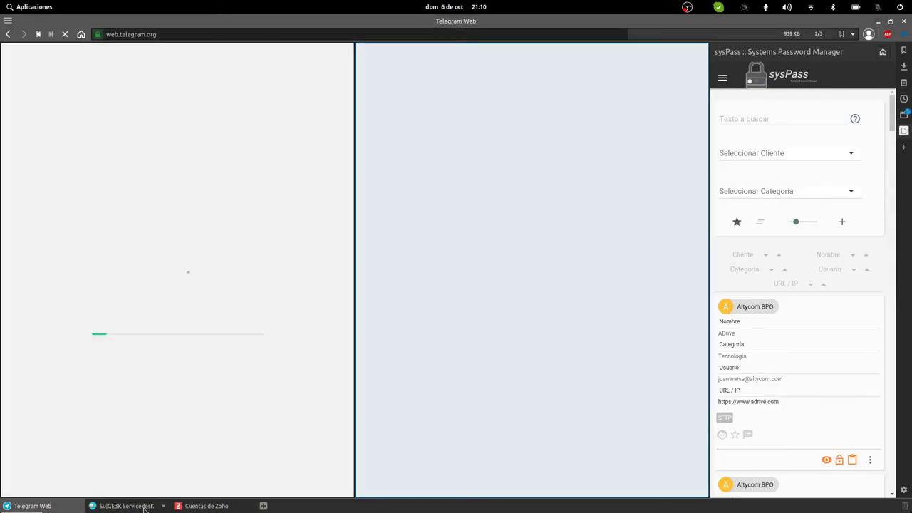
key("alt+Tab")
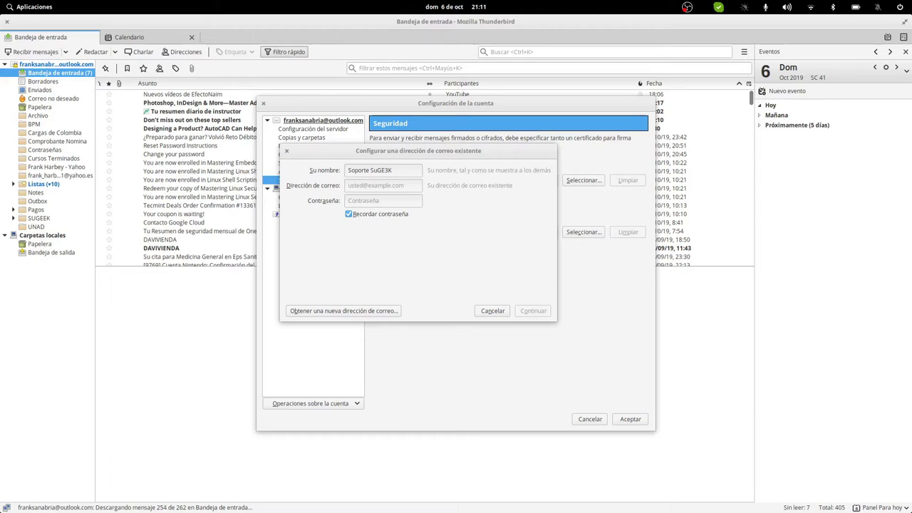
left_click(351, 187)
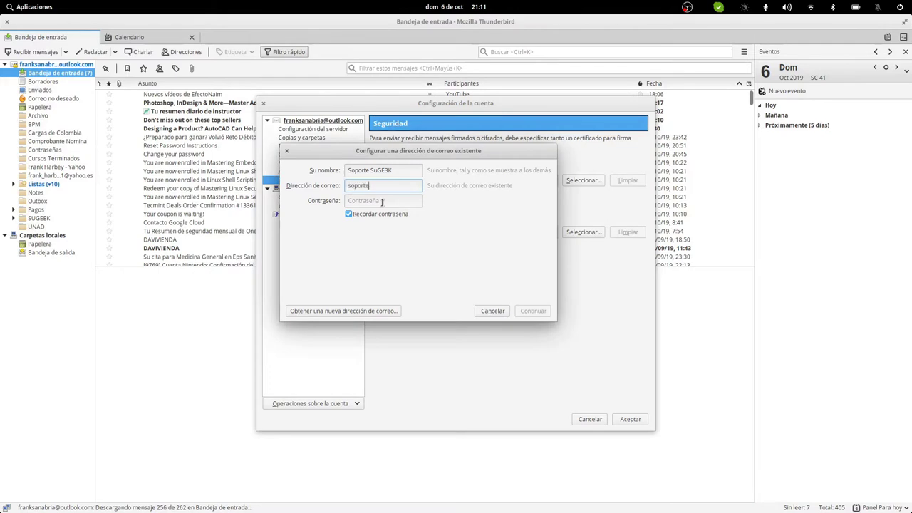
Step: Enter the support e-mail address, then bring Zoho Accounts forward maximized in the browser
left_click(382, 202)
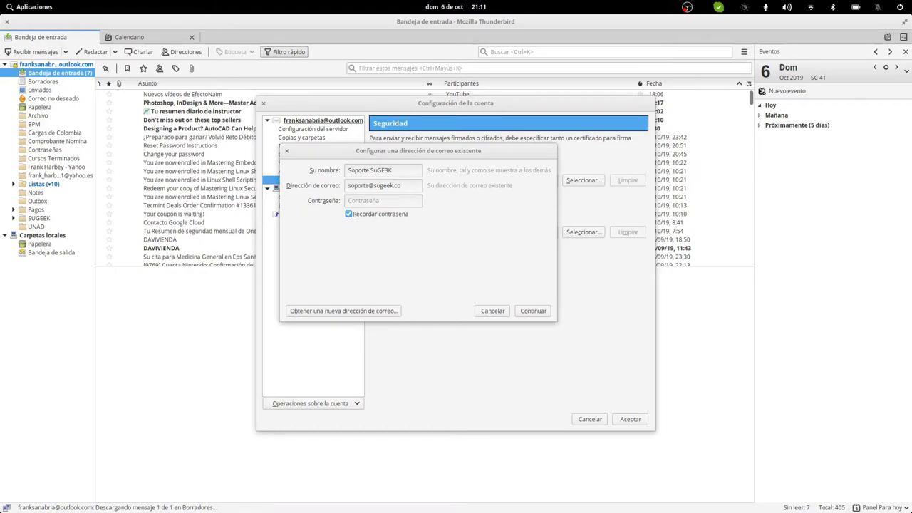
key("alt+Tab")
double_click(518, 144)
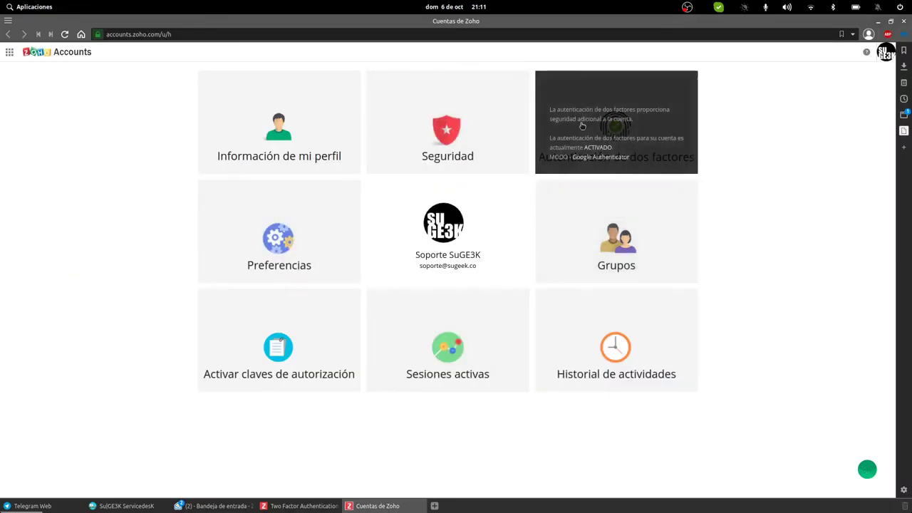
Step: Generate a Zoho app password for device 'Thunderbird' under Seguridad > Contraseñas de aplicaciones
left_click(449, 120)
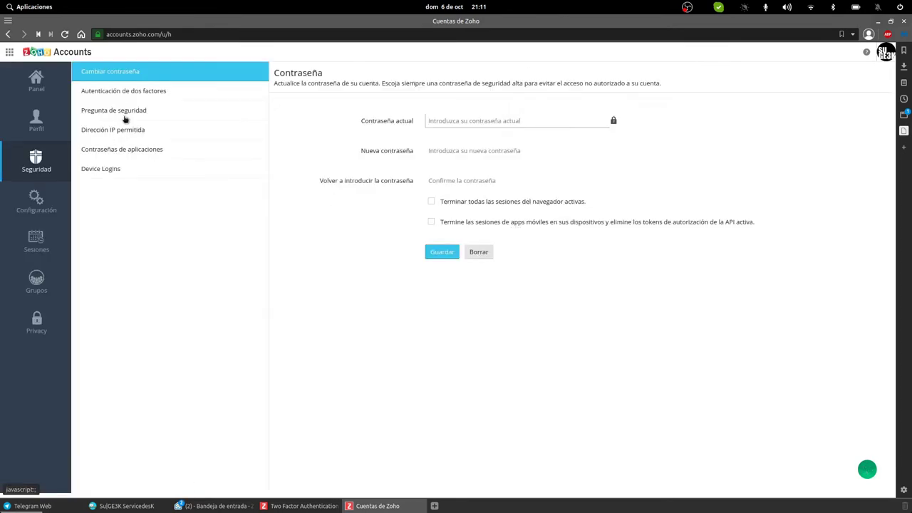
left_click(121, 149)
left_click(422, 146)
type("Thund")
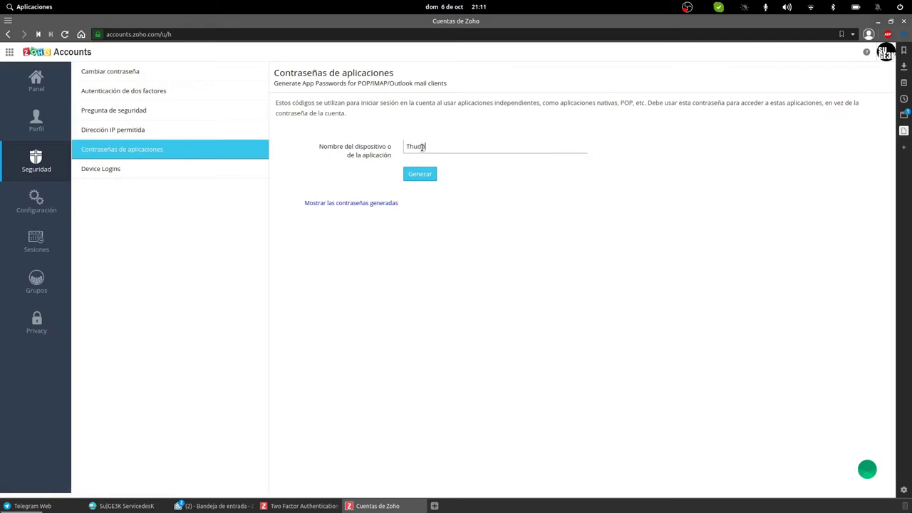
type("erbird")
left_click(420, 174)
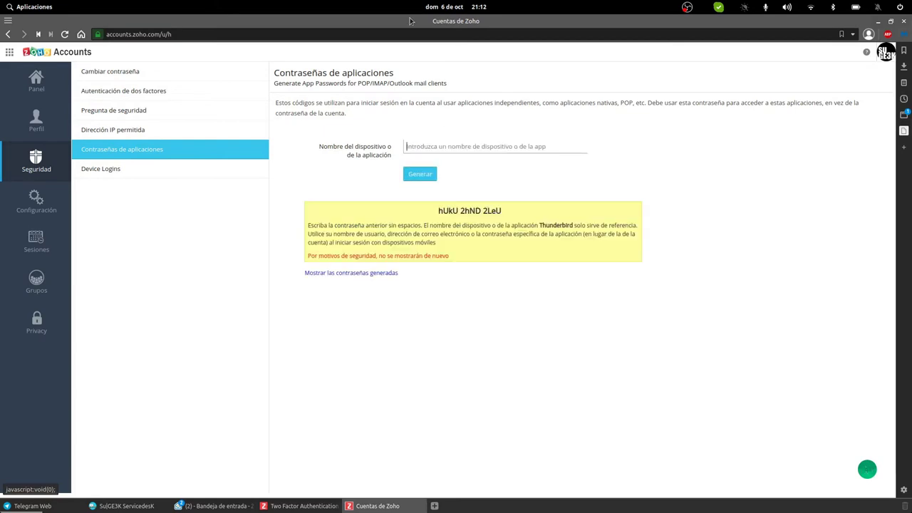
key("alt+Tab")
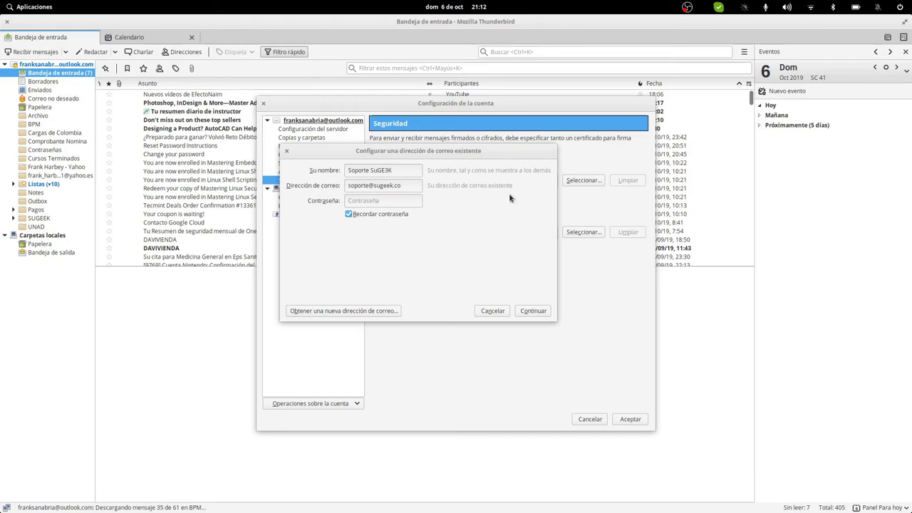
Step: Paste the app password into Thunderbird's setup dialog and continue to detect server settings
left_click(366, 200)
type("************")
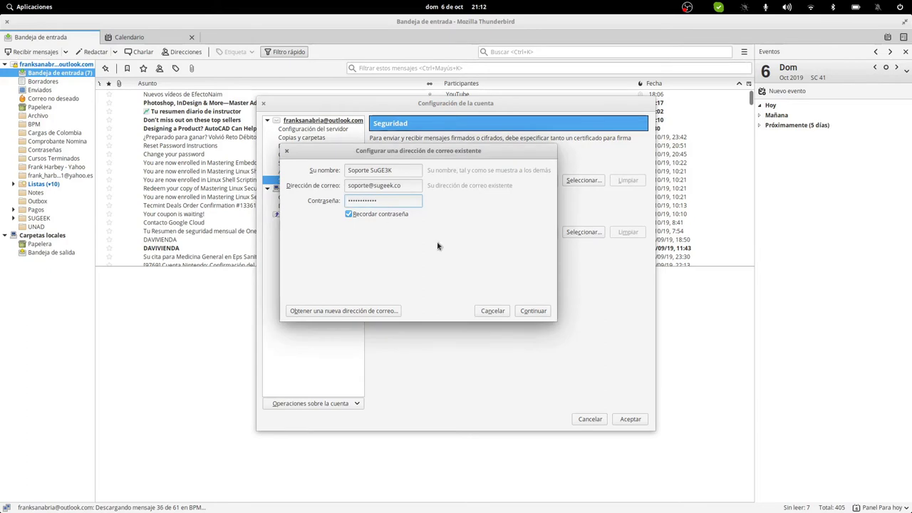
left_click(539, 316)
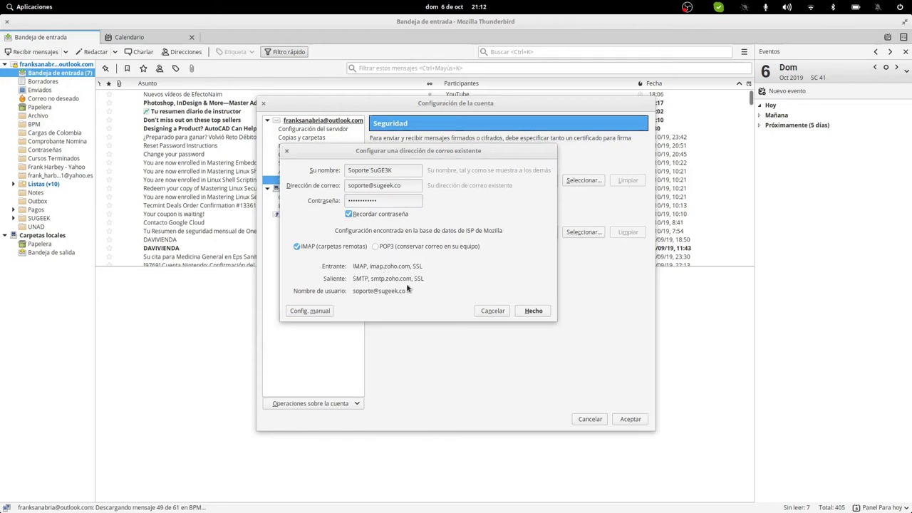
key("alt+Tab")
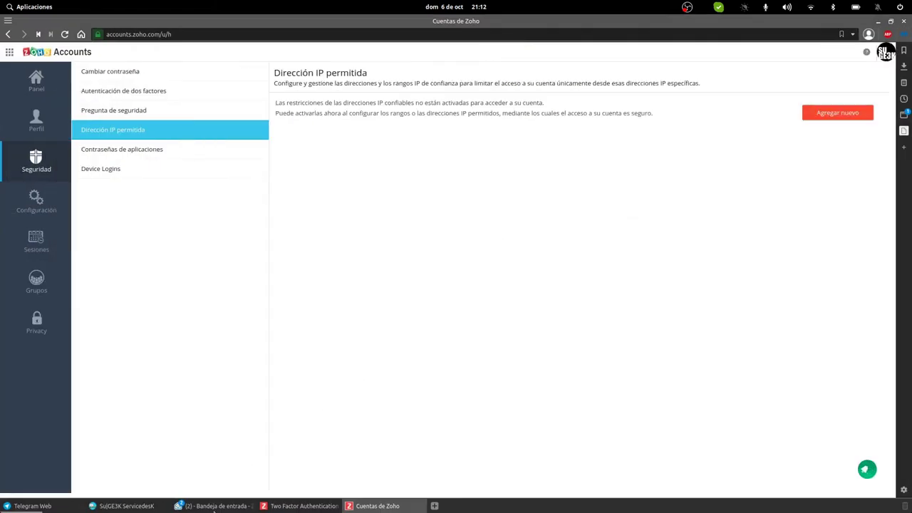
Step: Open the mailbox's IMAP settings in Zoho Mail via Settings > Correo > Cuentas de correo
left_click(205, 505)
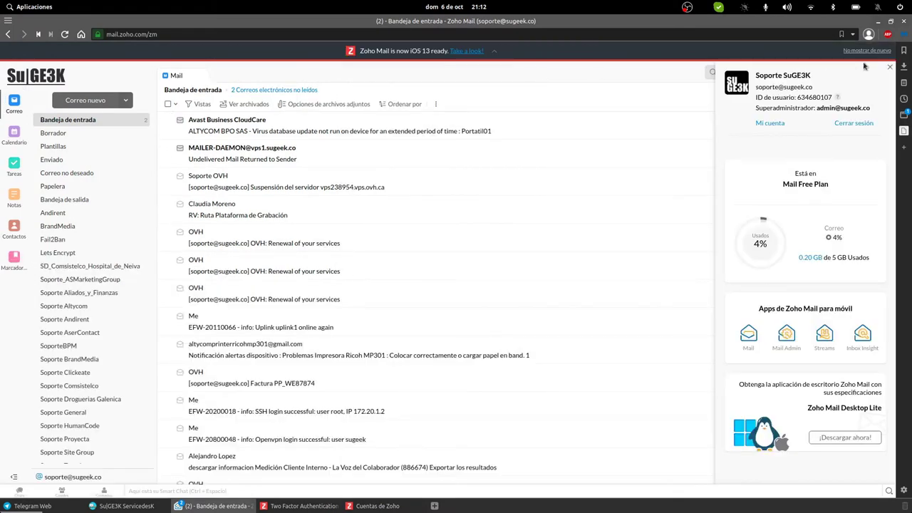
left_click(887, 52)
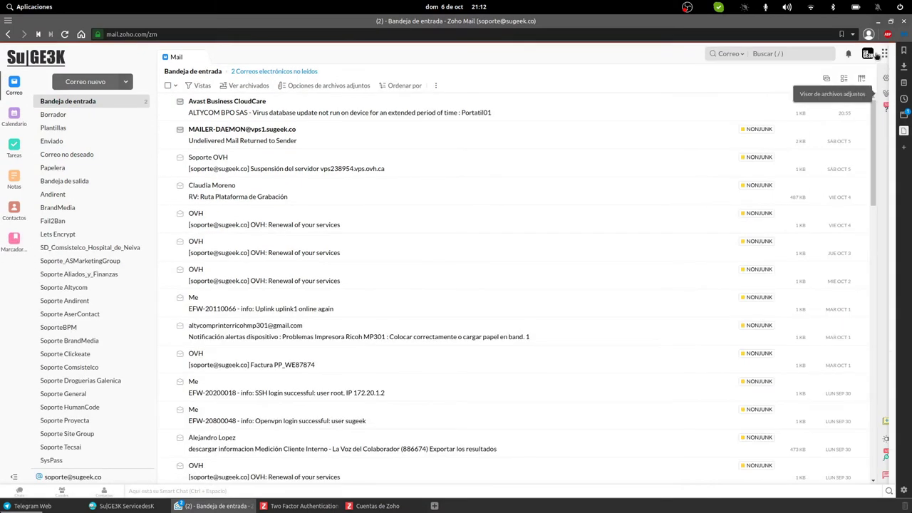
left_click(888, 76)
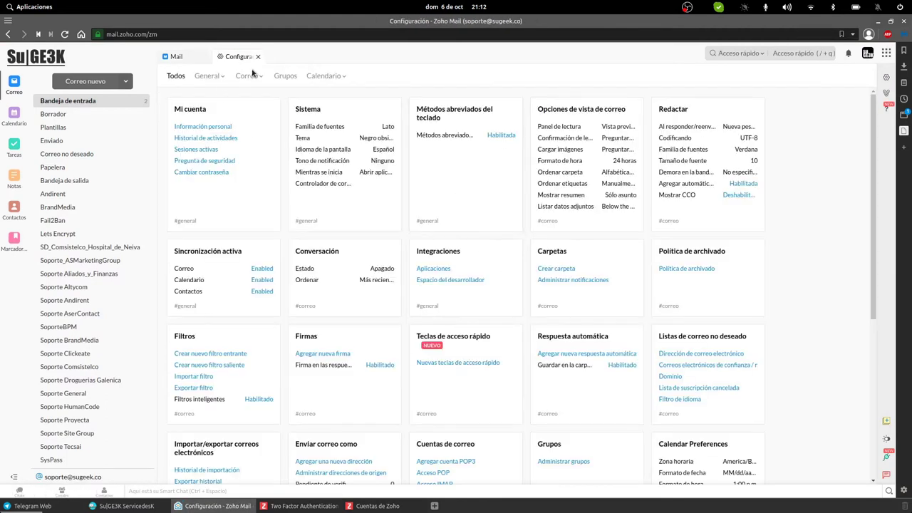
left_click(247, 75)
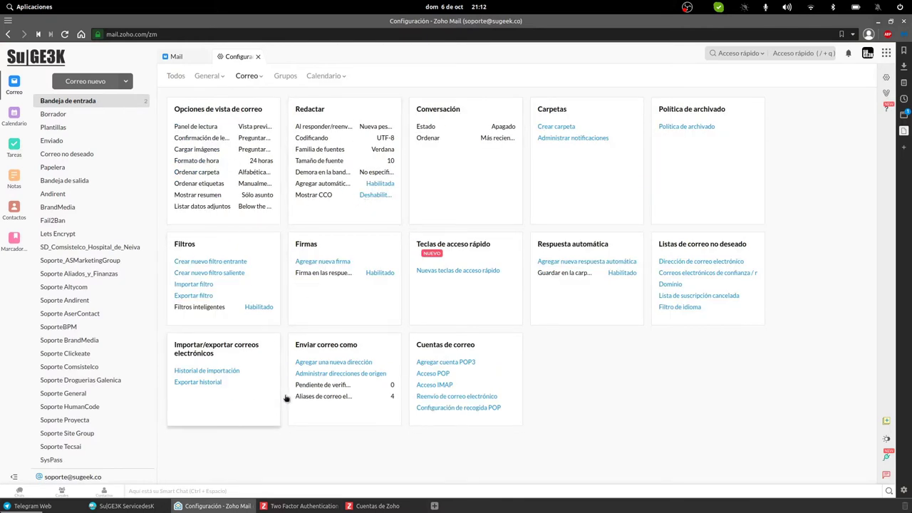
left_click(495, 384)
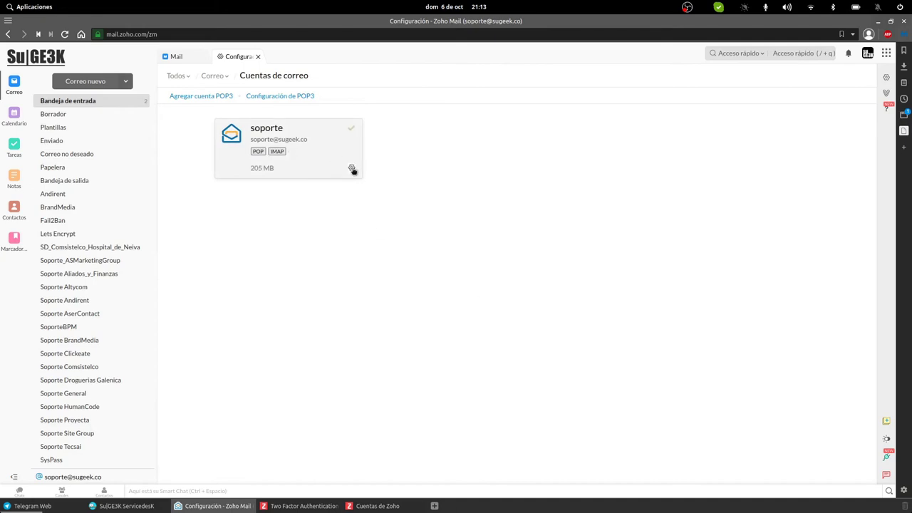
left_click(351, 168)
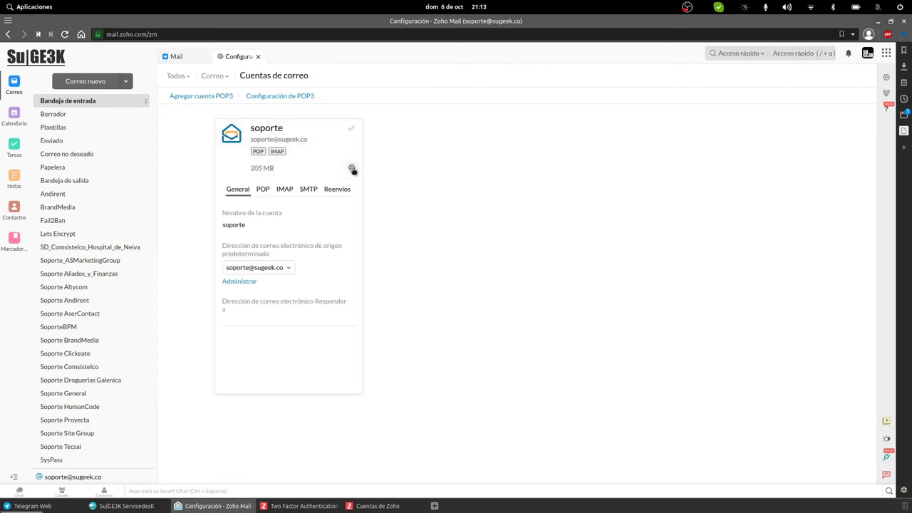
left_click(285, 190)
Step: Copy the incoming IMAP host imappro.zoho.com and return to Thunderbird
double_click(270, 313)
right_click(273, 317)
left_click(283, 322)
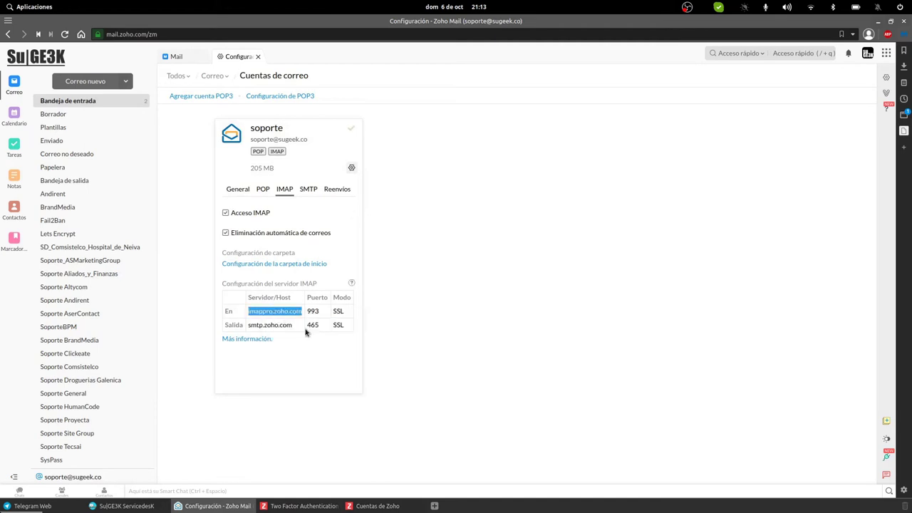
key("alt")
key("alt+Tab")
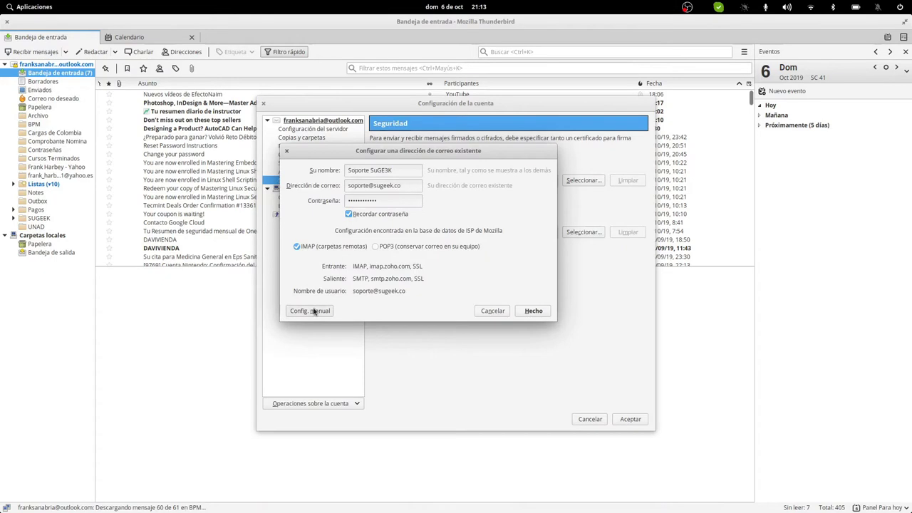
Step: Switch to manual configuration and replace the incoming server imap.zoho.com with imappro.zoho.com
left_click(313, 310)
left_click_drag(464, 256, 377, 256)
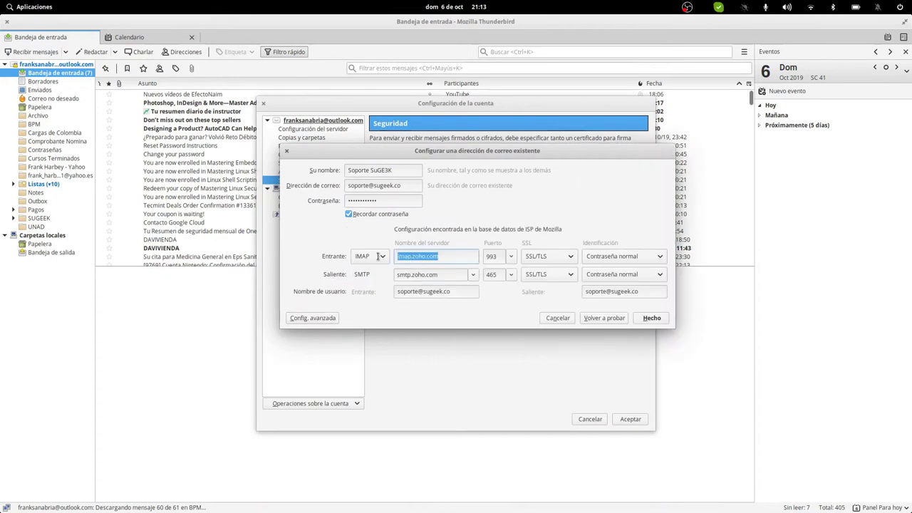
key("super+Down")
left_click(414, 303)
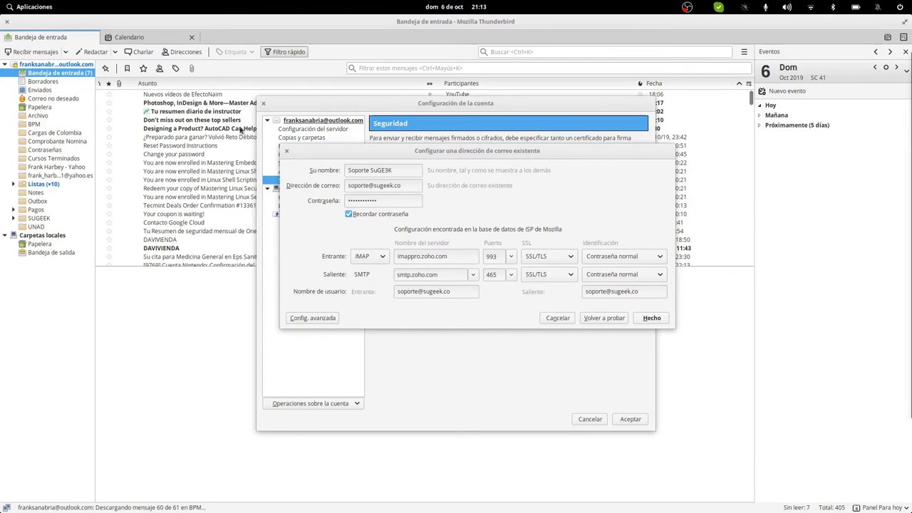
key("super+Down")
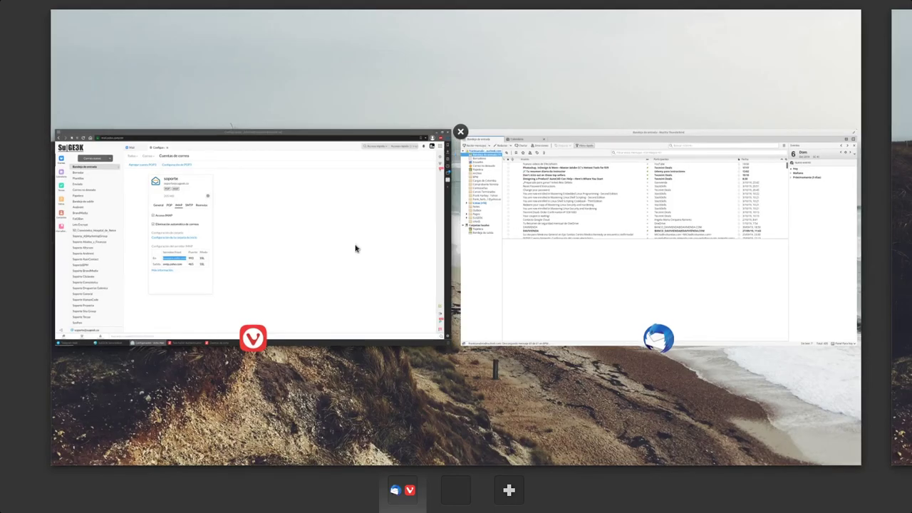
left_click(238, 259)
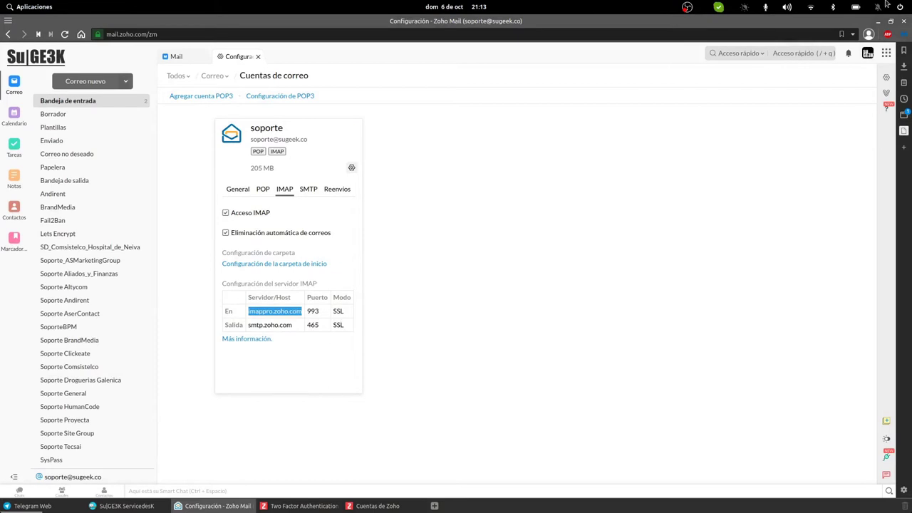
key("super")
left_click(590, 197)
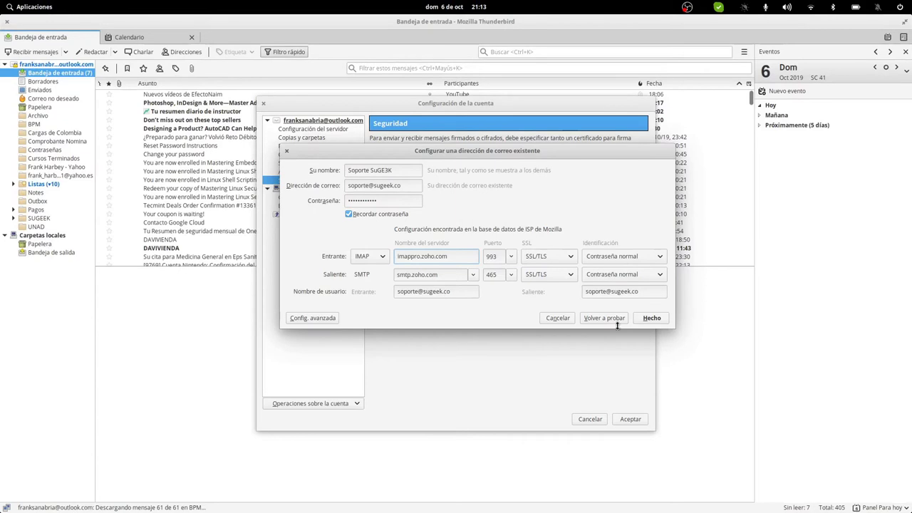
left_click(653, 320)
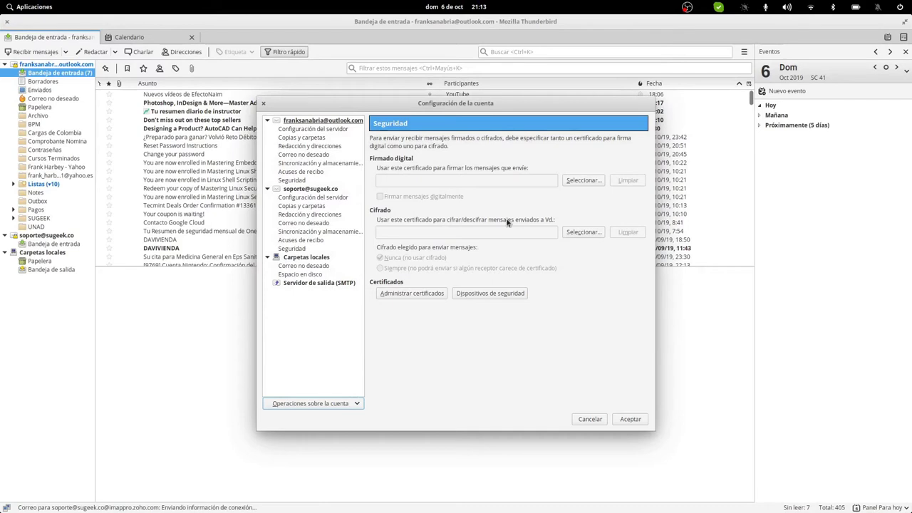
Step: Close Account Settings and look at the first account's overview and Borradores folder
left_click(629, 420)
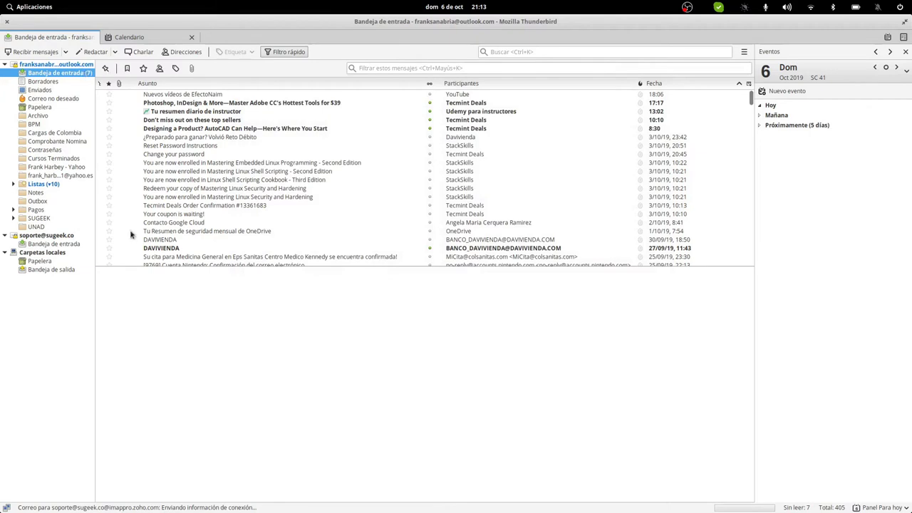
left_click(51, 66)
left_click(51, 82)
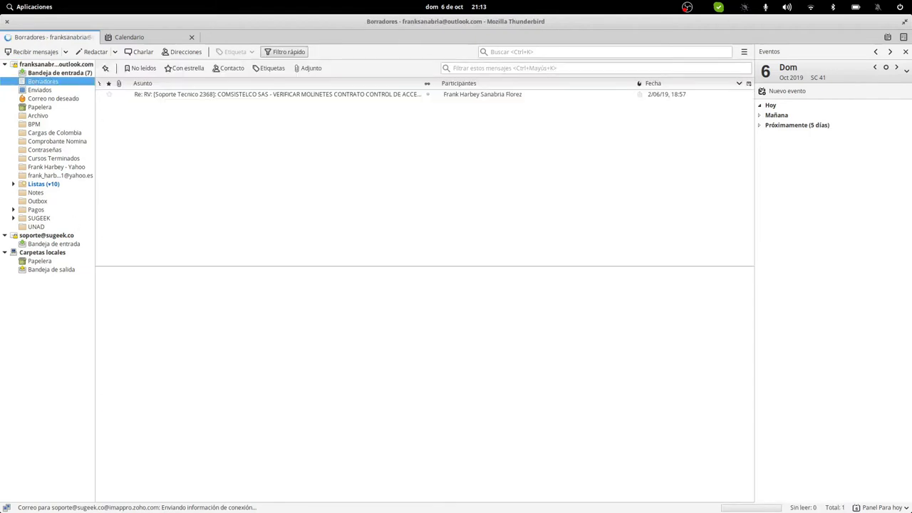
Step: Rename the accounts to 'Personal' and 'Soporte SuGE3K' in account settings and save
right_click(54, 66)
left_click(99, 139)
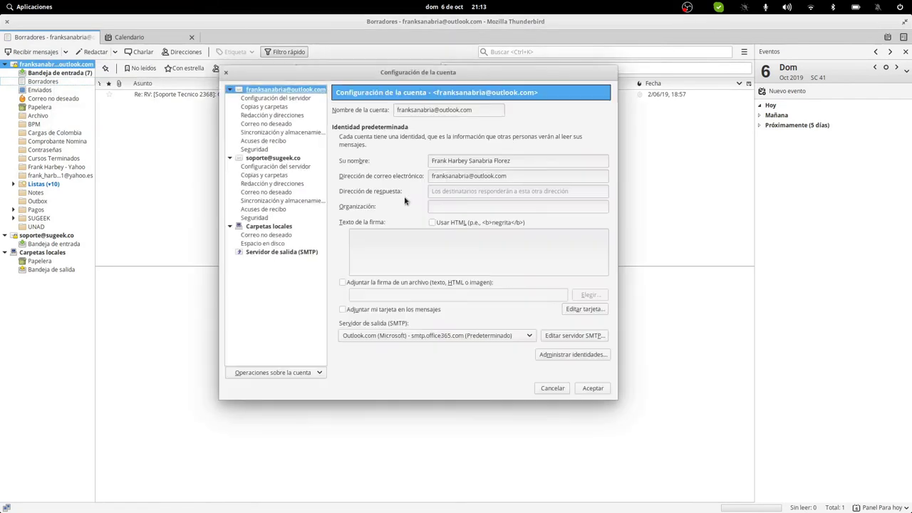
triple_click(458, 109)
type("Personal")
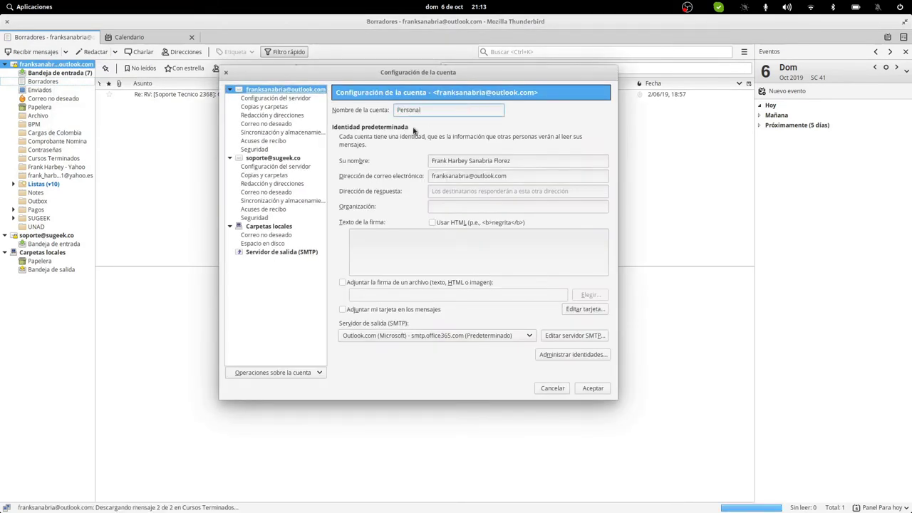
left_click(287, 161)
triple_click(430, 109)
type("Soporte SuGE3")
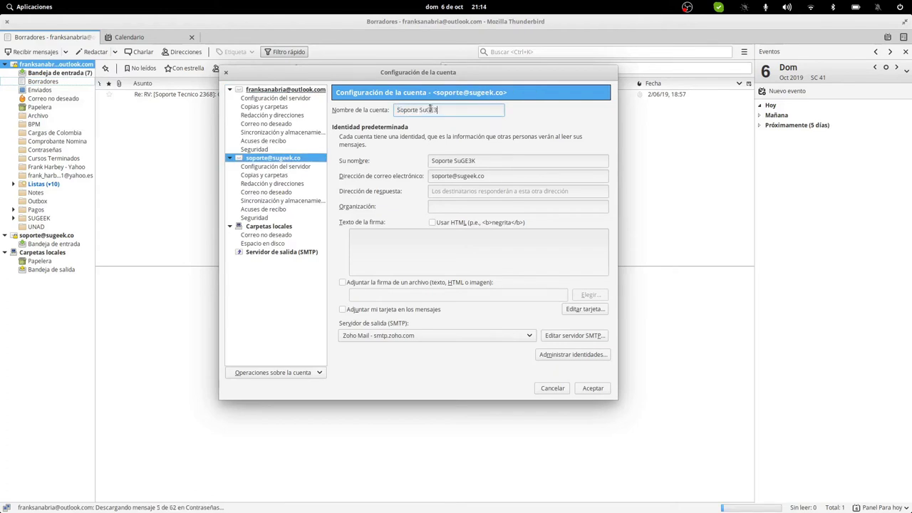
type("K")
left_click(592, 387)
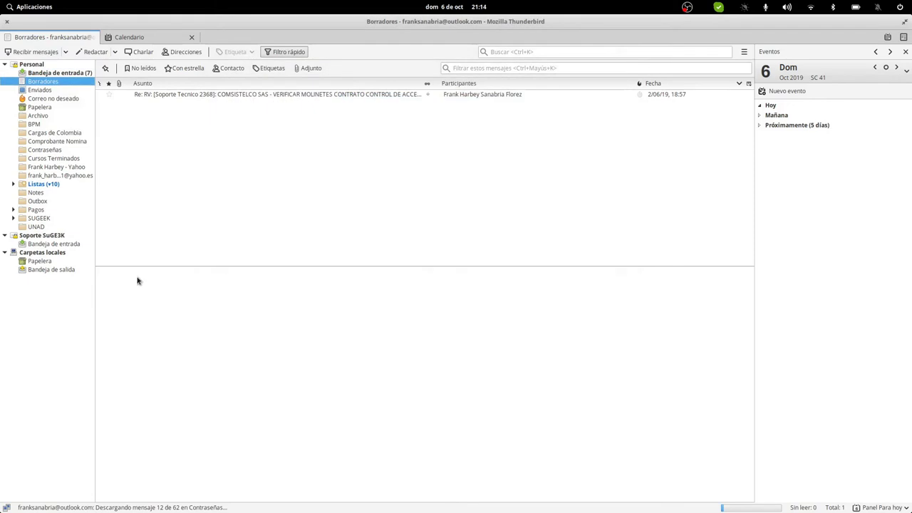
Step: View both account pages, ending on Personal, and collapse then re-expand their folder trees
left_click(52, 237)
left_click(40, 65)
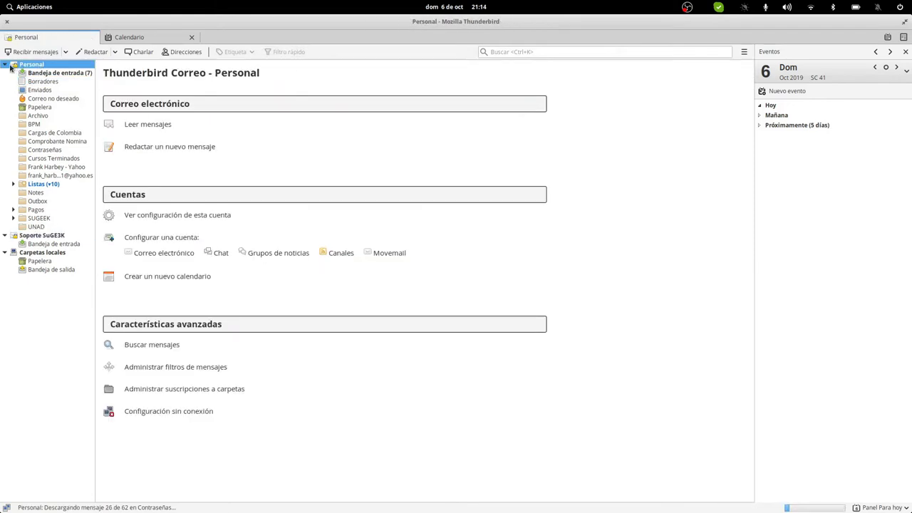
left_click(5, 65)
left_click(5, 73)
left_click(5, 73)
left_click(5, 65)
Step: In Vivaldi, close the Configuración, Two Factor Authentication and Cuentas de Zoho tabs, then return to Thunderbird
key("super+Down")
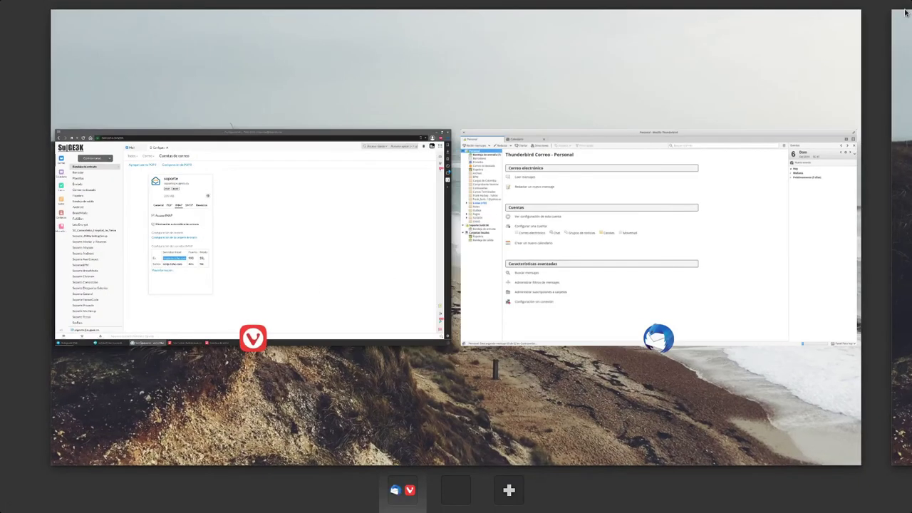
left_click(318, 249)
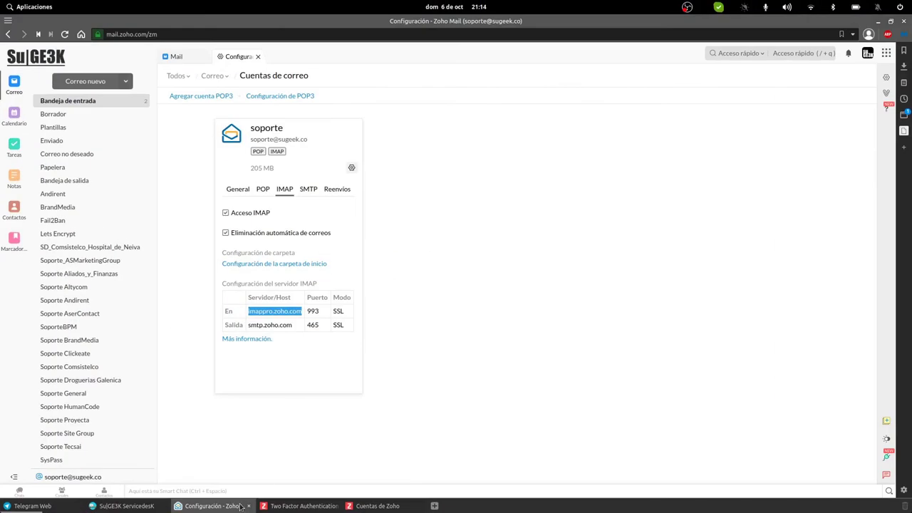
left_click(248, 505)
left_click(248, 506)
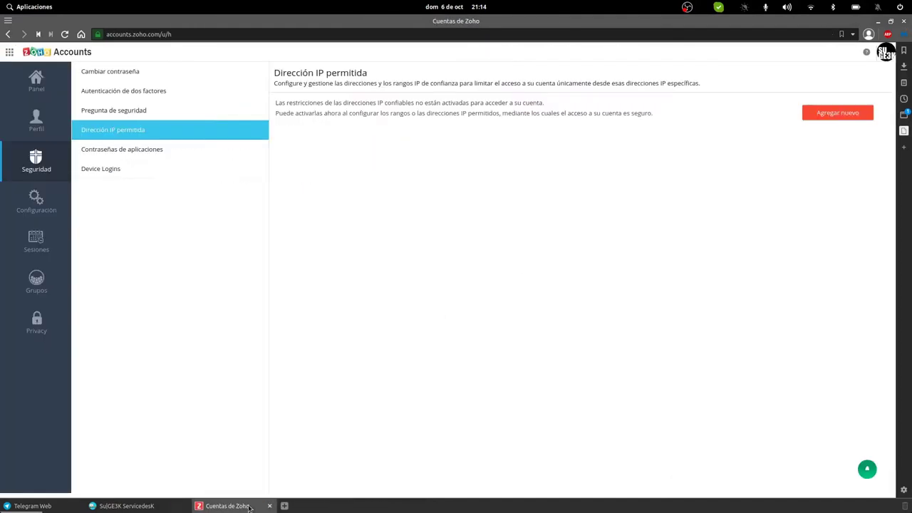
left_click(248, 505)
key("alt+Tab")
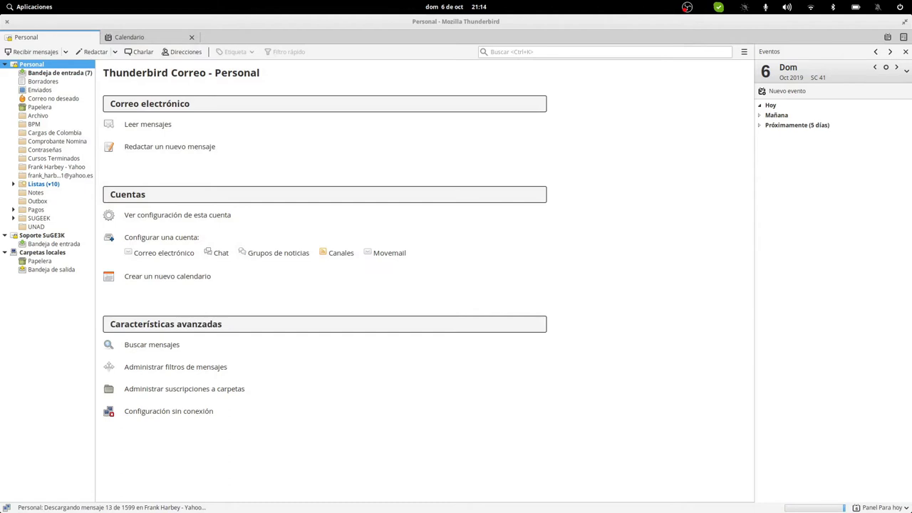
Step: Open Plank's Preferencias from a dock icon's right-click menu
key("super+Down")
left_click(685, 159)
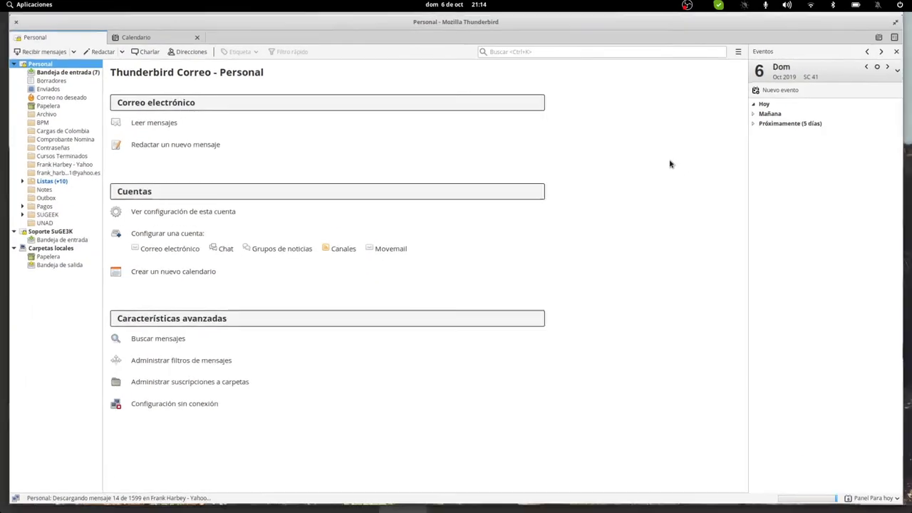
mouse_move(353, 502)
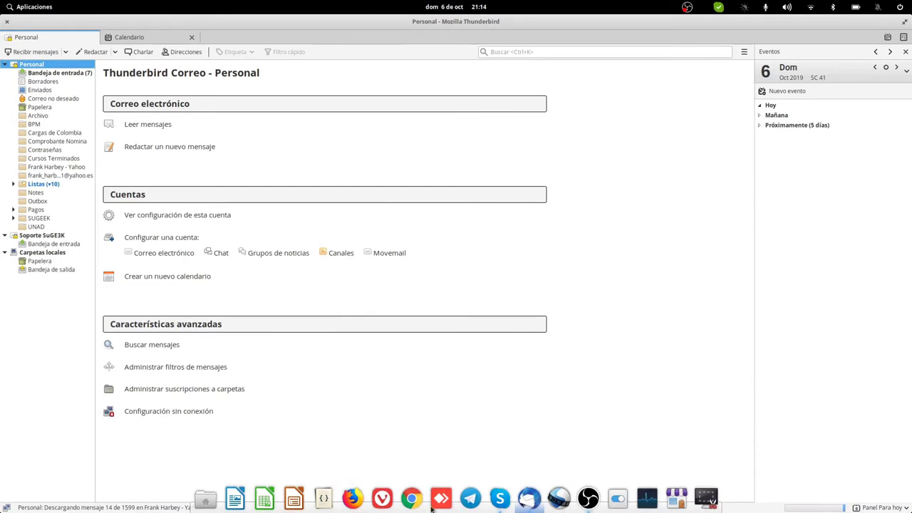
right_click(457, 505)
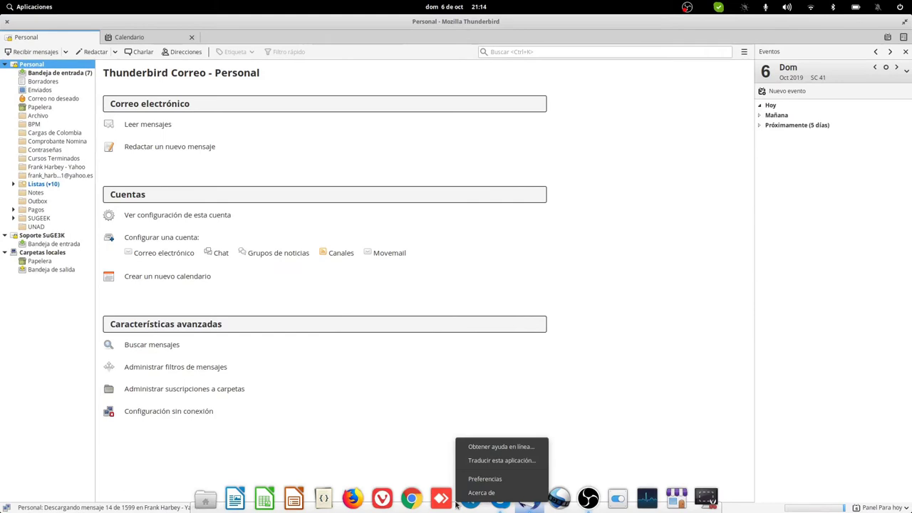
left_click(595, 372)
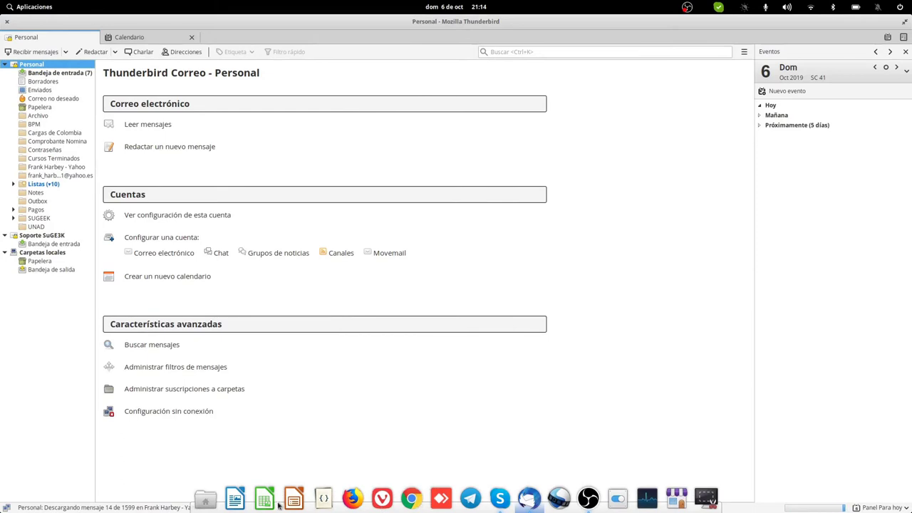
right_click(208, 503)
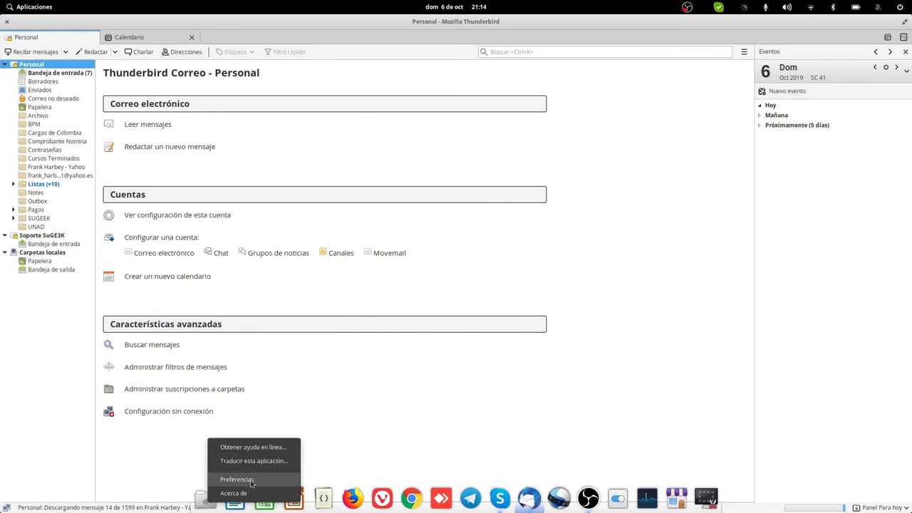
left_click(236, 479)
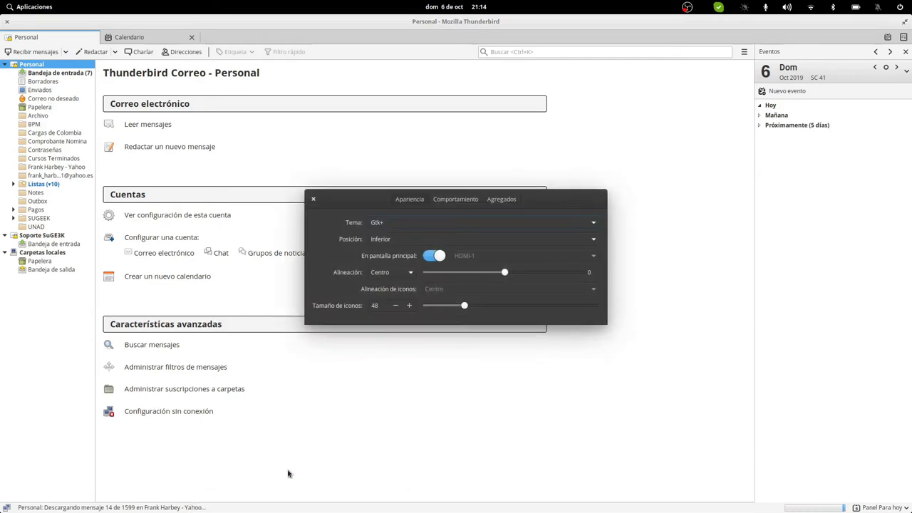
Step: Move the Plank dock to Derecha, then Izquierda, back to Inferior, and show Comportamiento
left_click(395, 223)
left_click(395, 223)
left_click(382, 241)
left_click(382, 214)
left_click(421, 235)
left_click(395, 226)
mouse_move(1, 242)
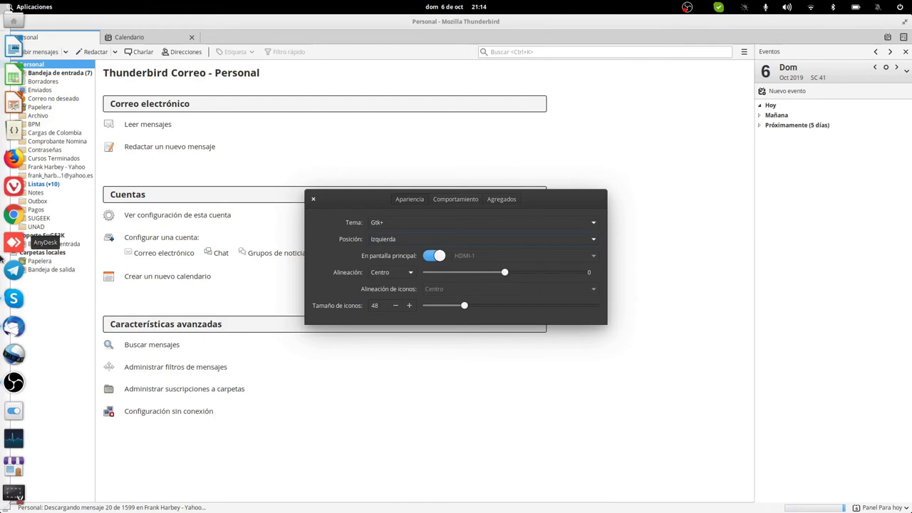
left_click(373, 240)
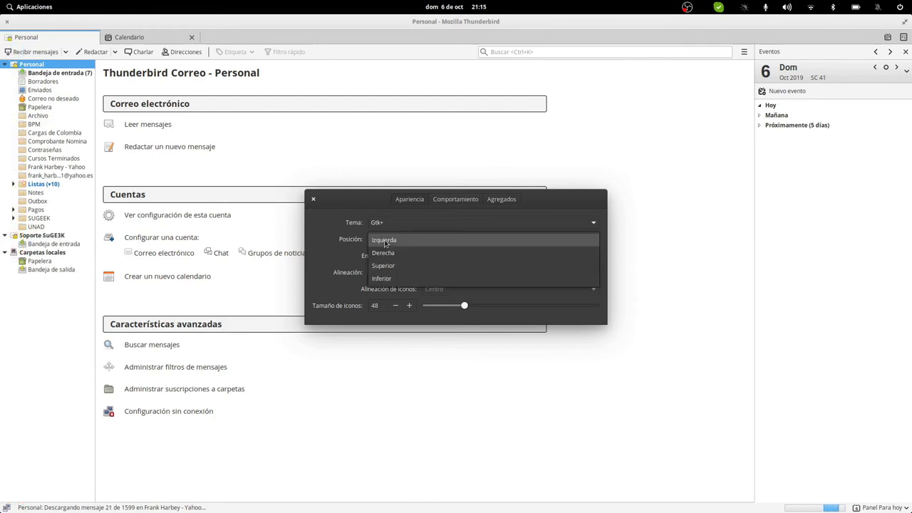
left_click(393, 278)
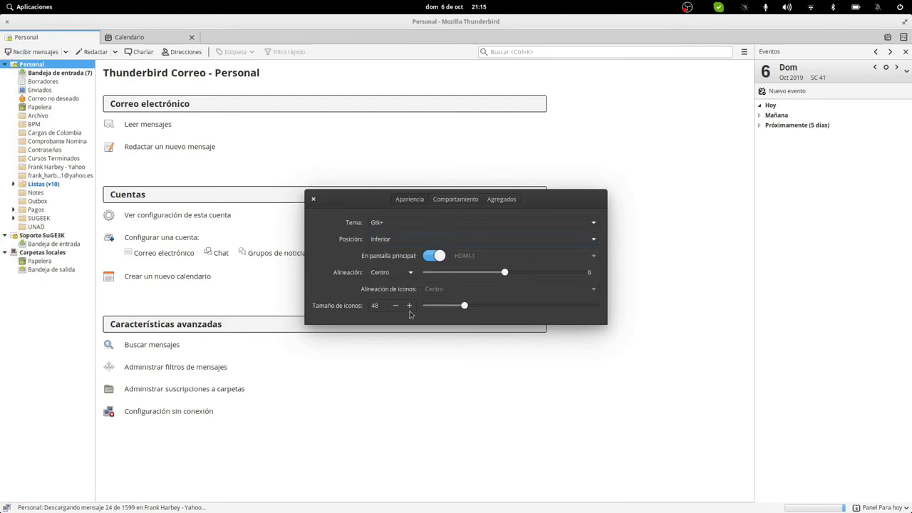
left_click(456, 202)
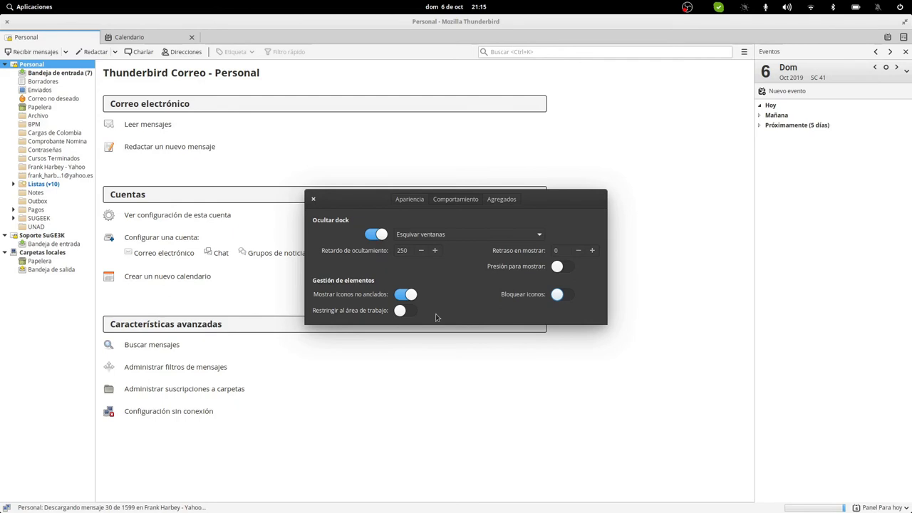
Step: Lock the Plank dock icons, after checking that the Vivaldi icon can be dragged out and back
left_click(561, 295)
mouse_move(377, 507)
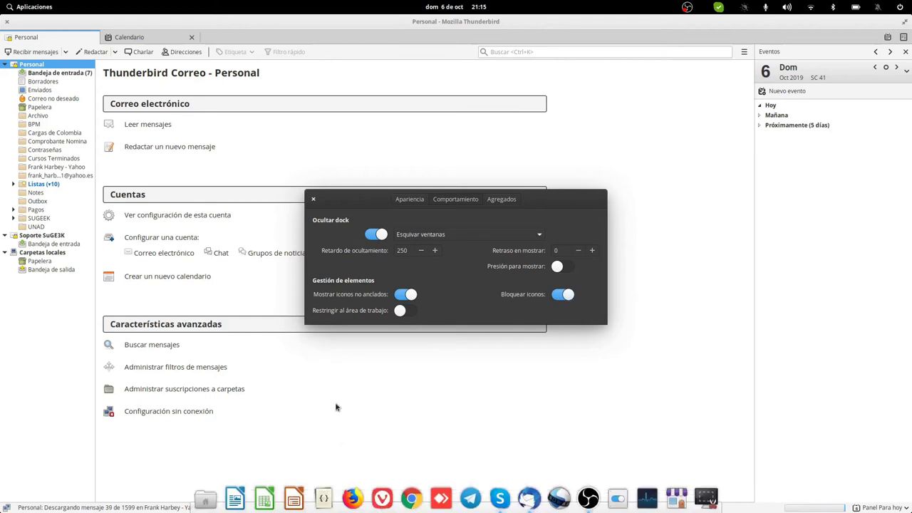
left_click(562, 295)
left_click_drag(382, 499, 377, 502)
left_click(562, 295)
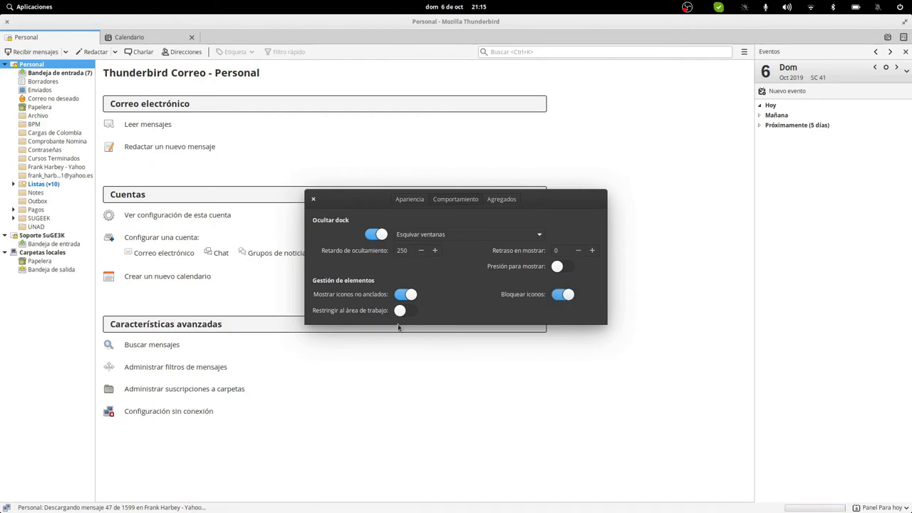
Step: Set the dock theme to Transparent under Apariencia and close Plank's preferences
left_click(492, 203)
left_click(458, 201)
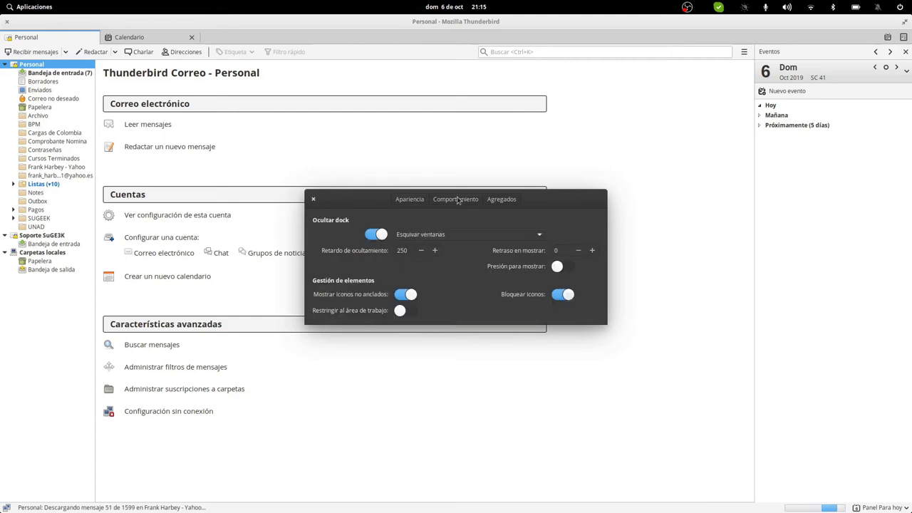
left_click(401, 201)
left_click(398, 221)
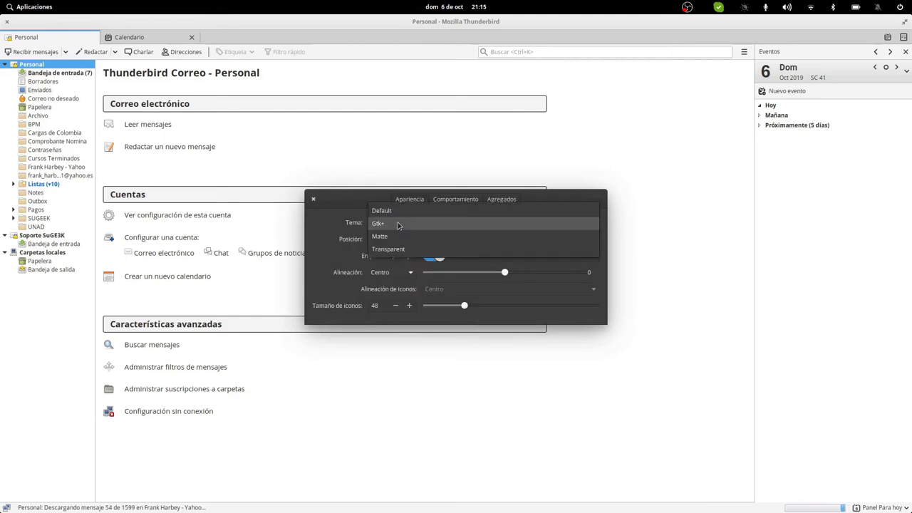
left_click(397, 249)
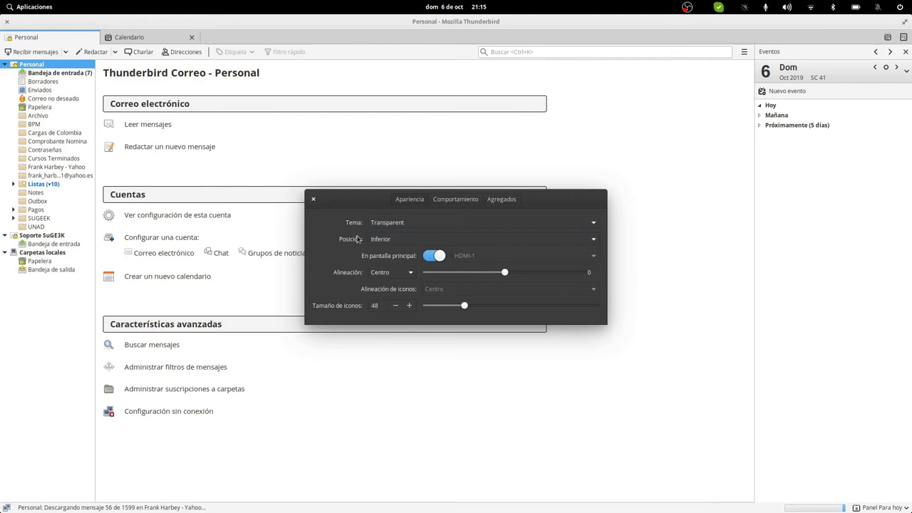
mouse_move(413, 499)
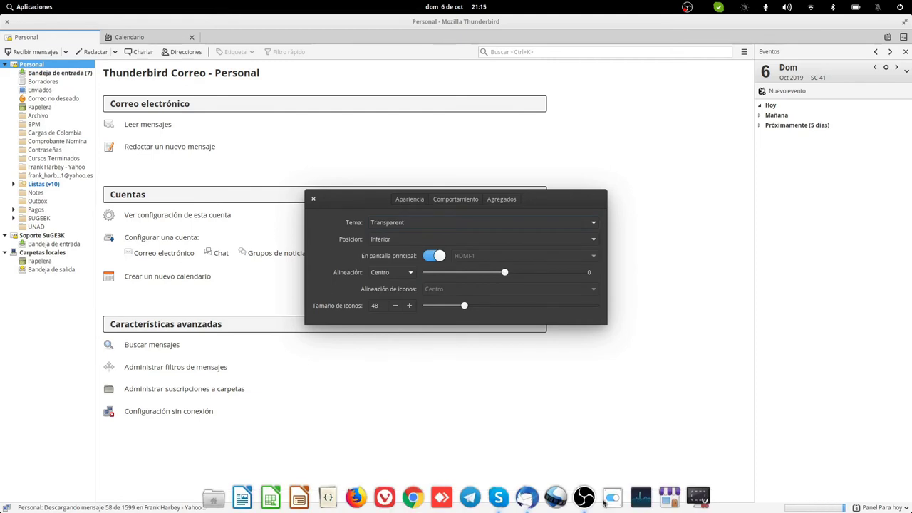
left_click(315, 199)
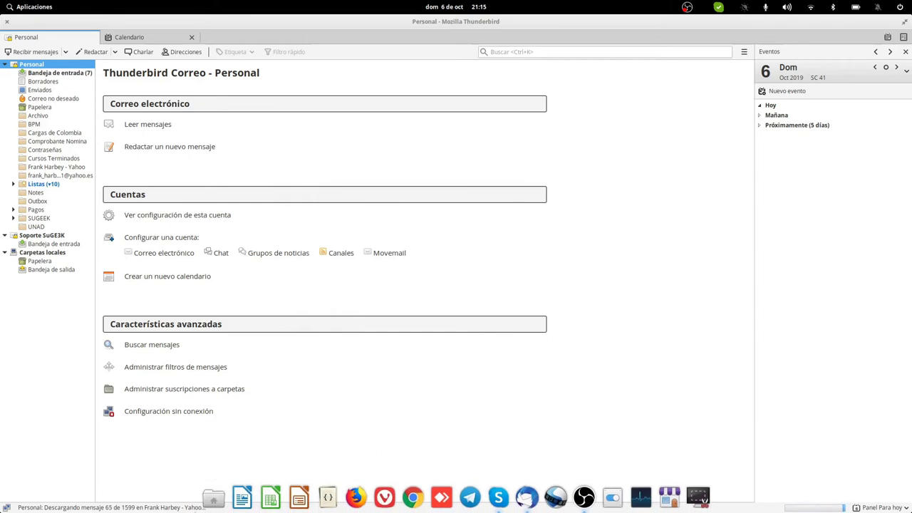
Step: Launch KeePassXC from Accesorios, decline startup update checks, and close it
left_click(30, 7)
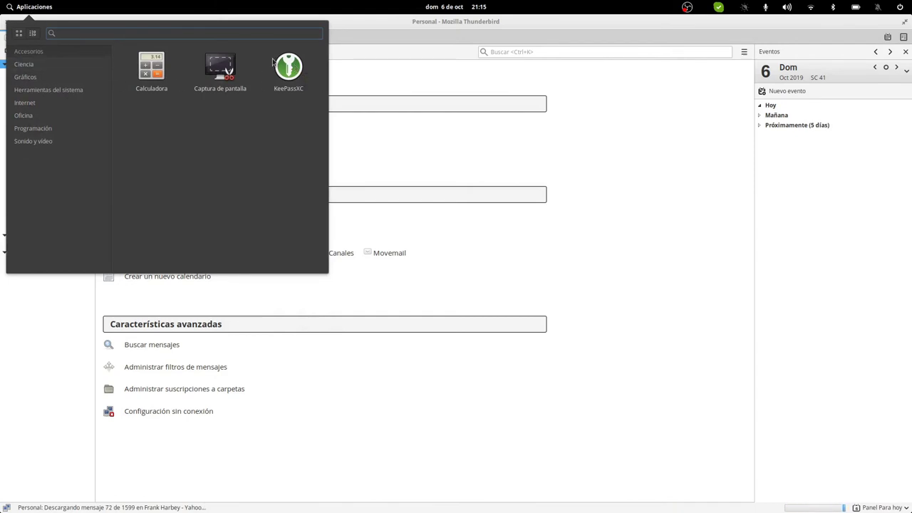
left_click(286, 68)
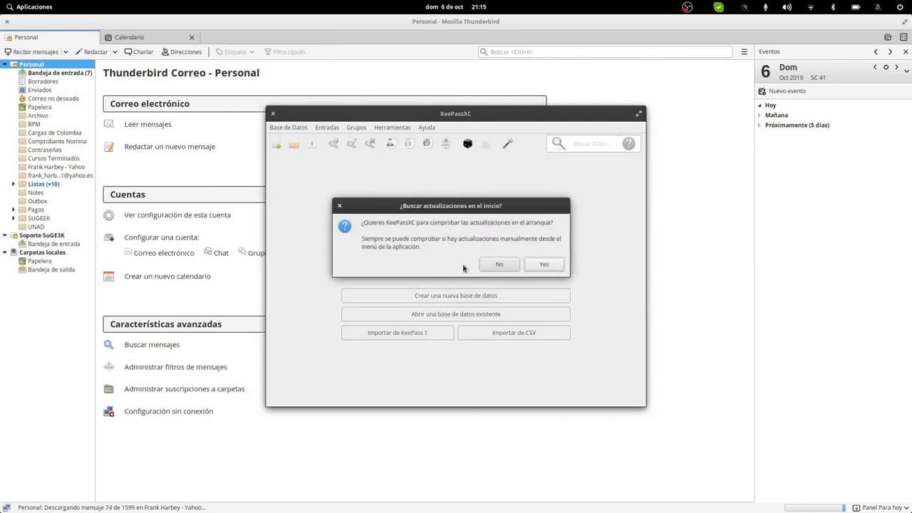
left_click(500, 264)
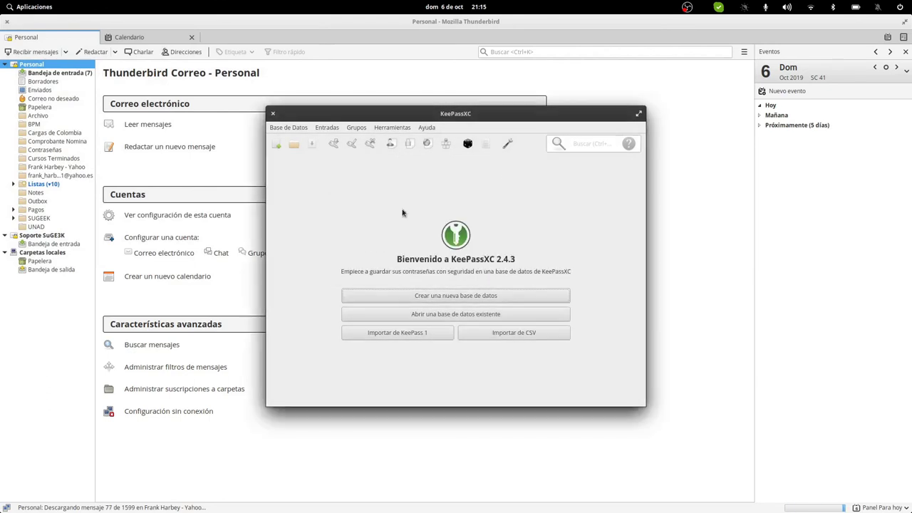
left_click(275, 114)
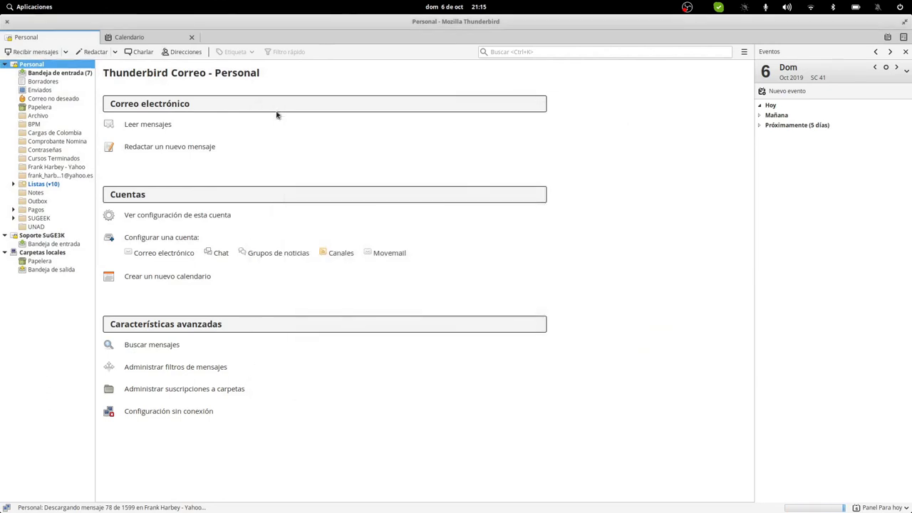
Step: Launch GIMP from Gráficos and switch it to single-window mode
left_click(27, 7)
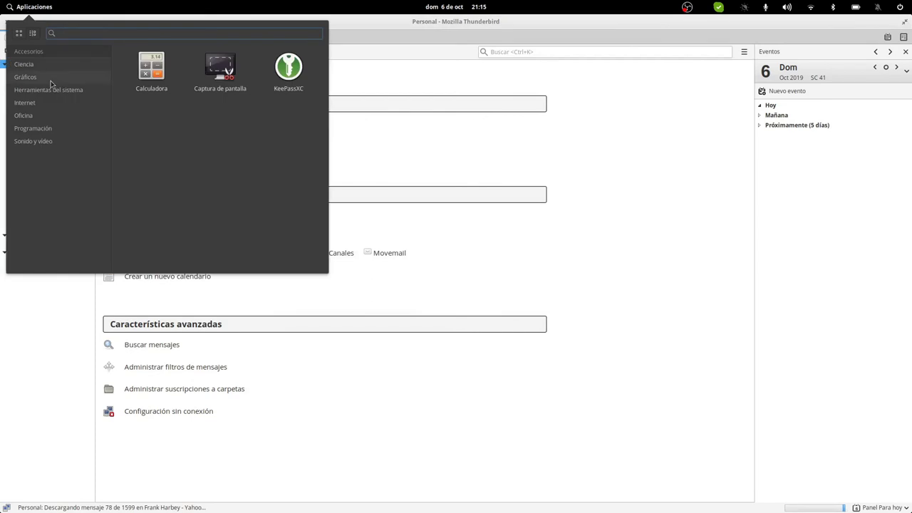
mouse_move(39, 80)
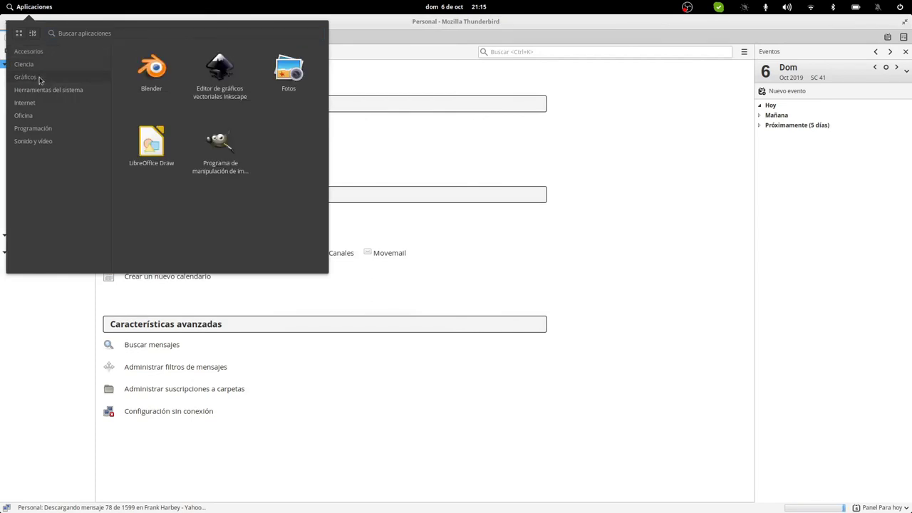
left_click(229, 155)
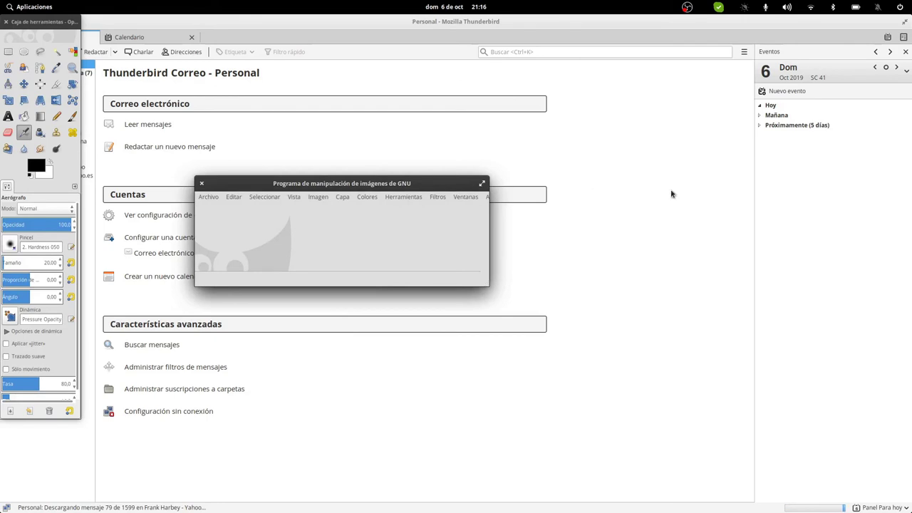
left_click(466, 196)
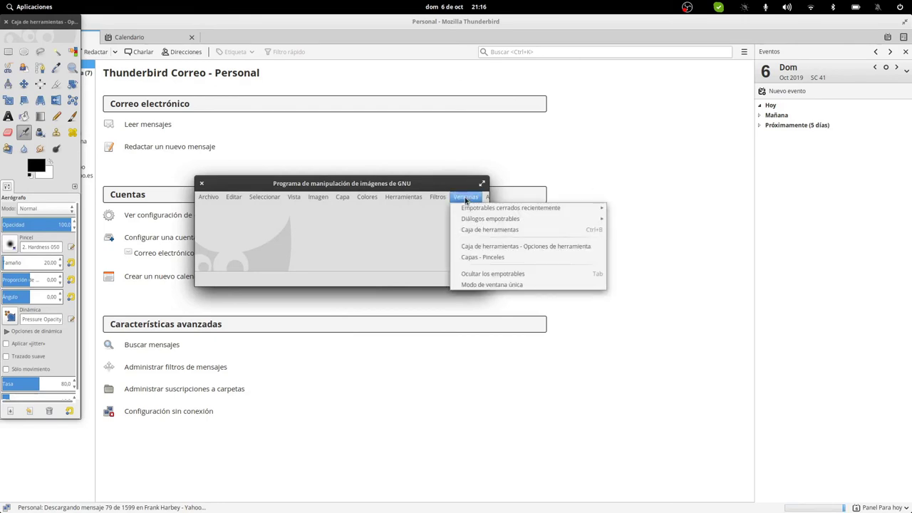
left_click(492, 284)
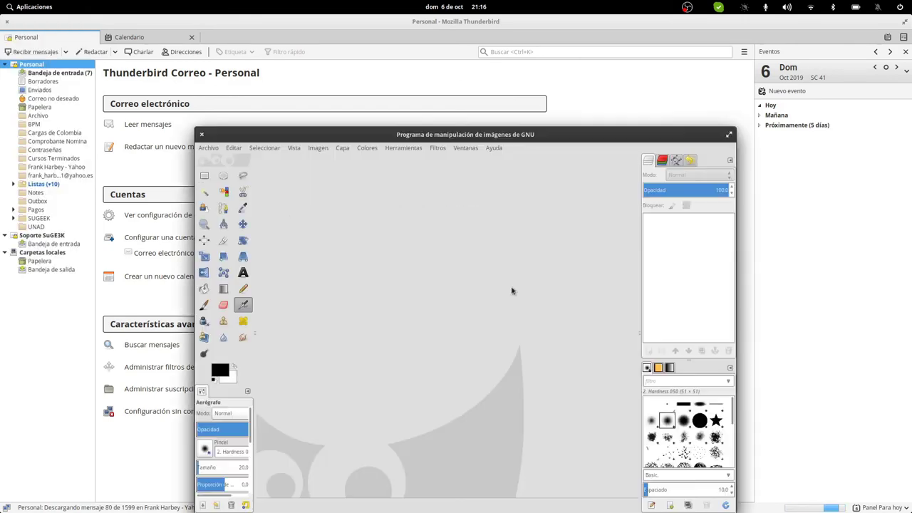
Step: Maximize GIMP and widen the left tool-options and right layers/brushes docks
double_click(441, 139)
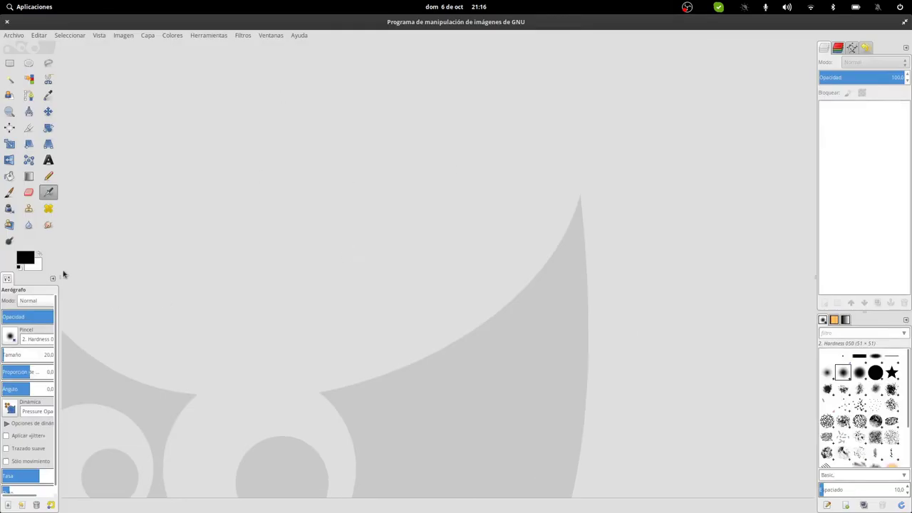
left_click_drag(62, 242, 109, 240)
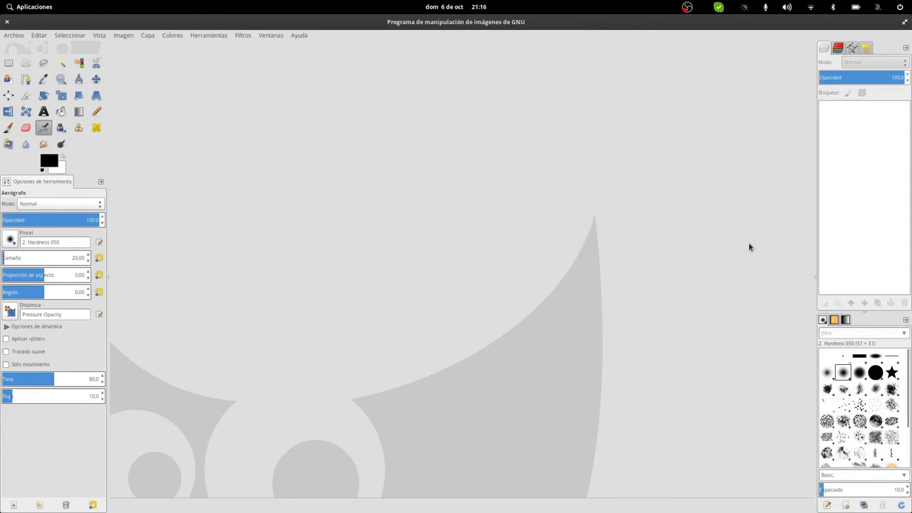
left_click_drag(814, 278, 766, 284)
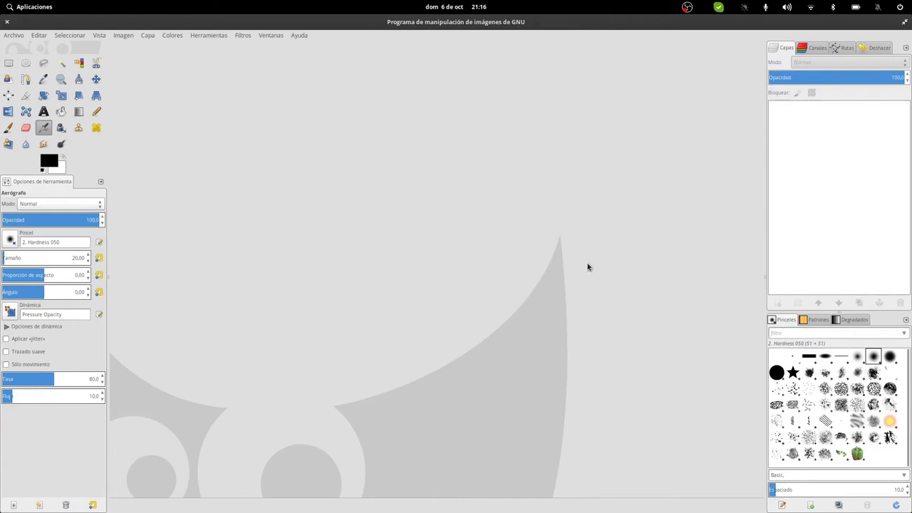
Step: Close GIMP and launch Oracle VM VirtualBox from Herramientas del sistema
left_click(7, 22)
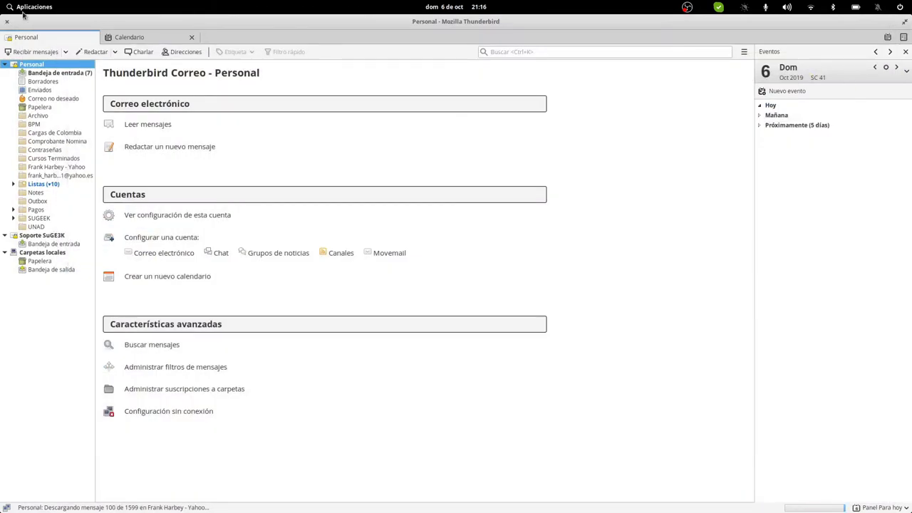
left_click(25, 7)
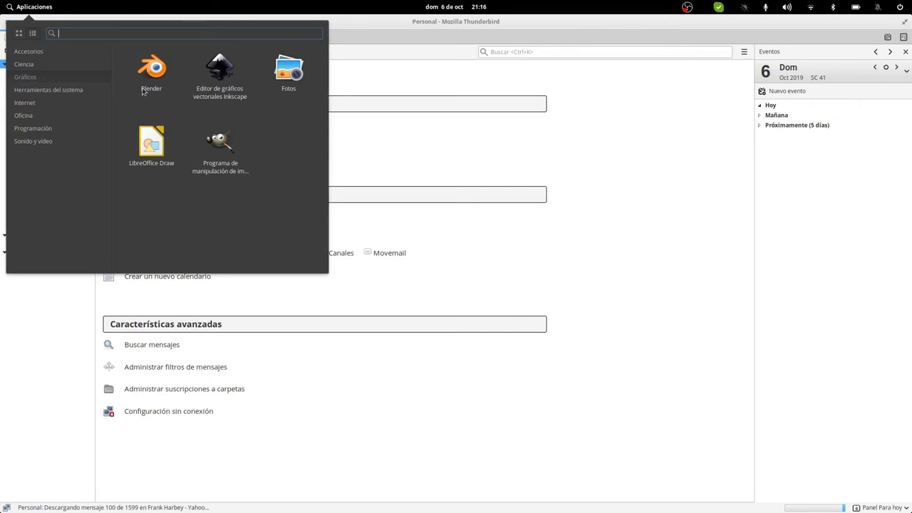
left_click(43, 93)
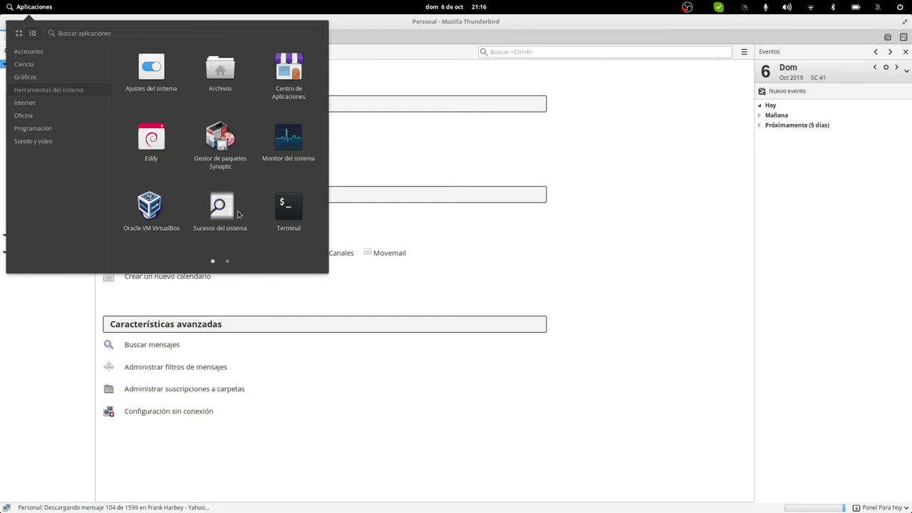
scroll(238, 213, "down", 1)
scroll(238, 214, "up", 1)
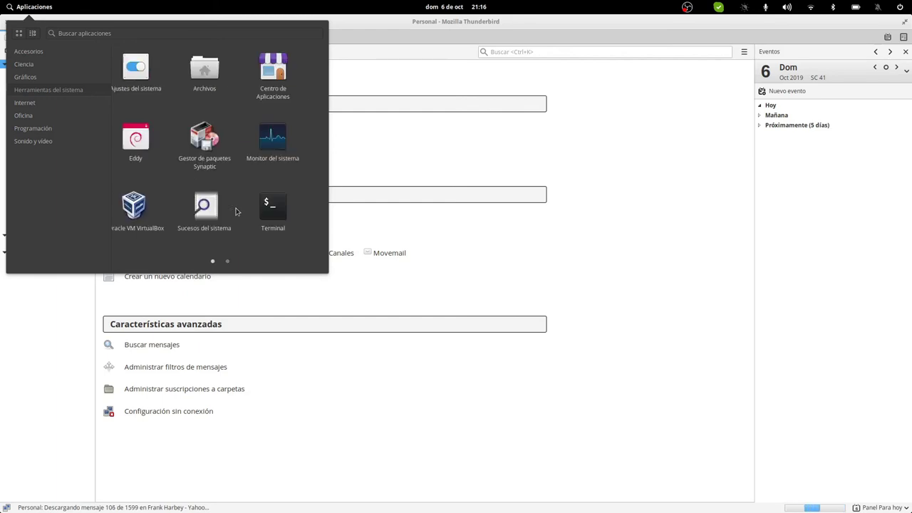
left_click(146, 211)
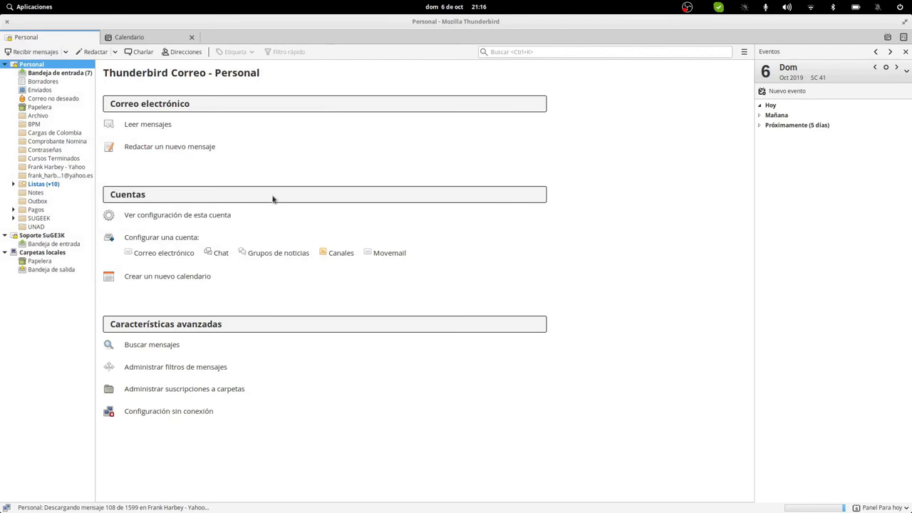
Step: Set VirtualBox's default machine folder to VirtualBox VMs on the external drive
left_click(243, 134)
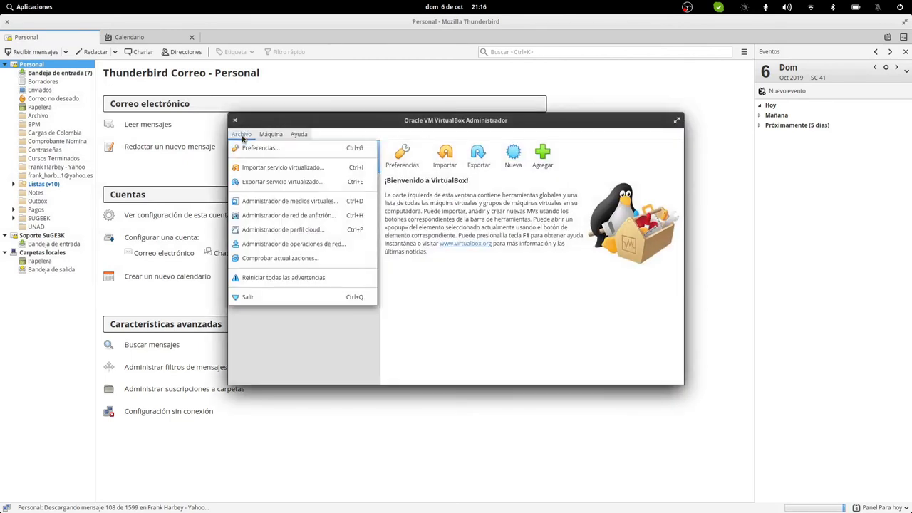
left_click(246, 148)
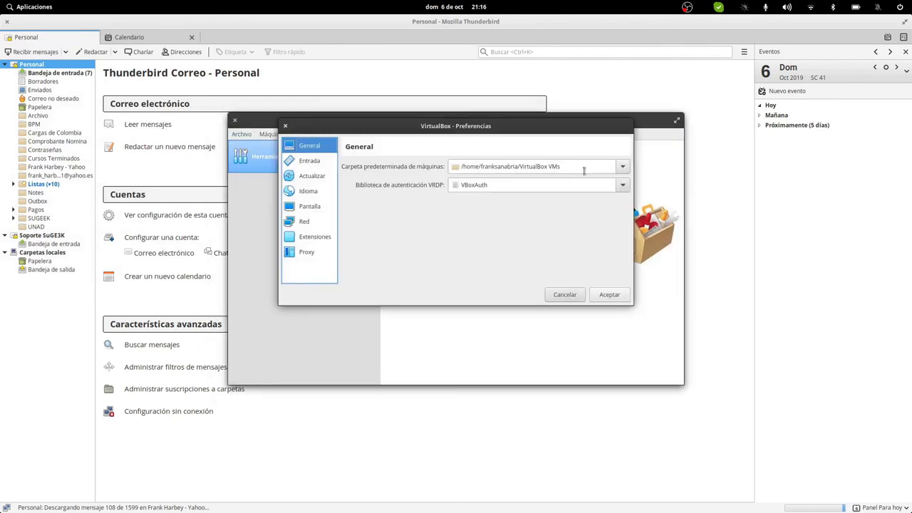
left_click(583, 170)
left_click(524, 195)
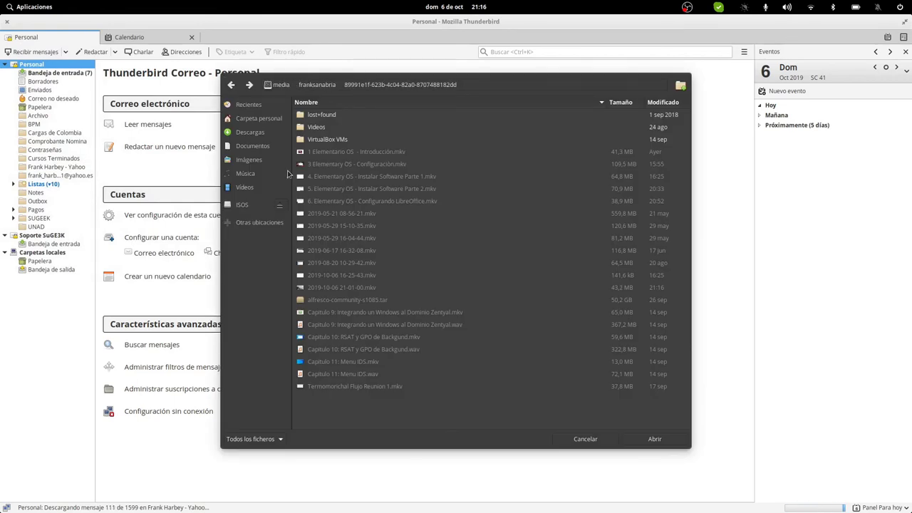
left_click(244, 222)
left_click(342, 139)
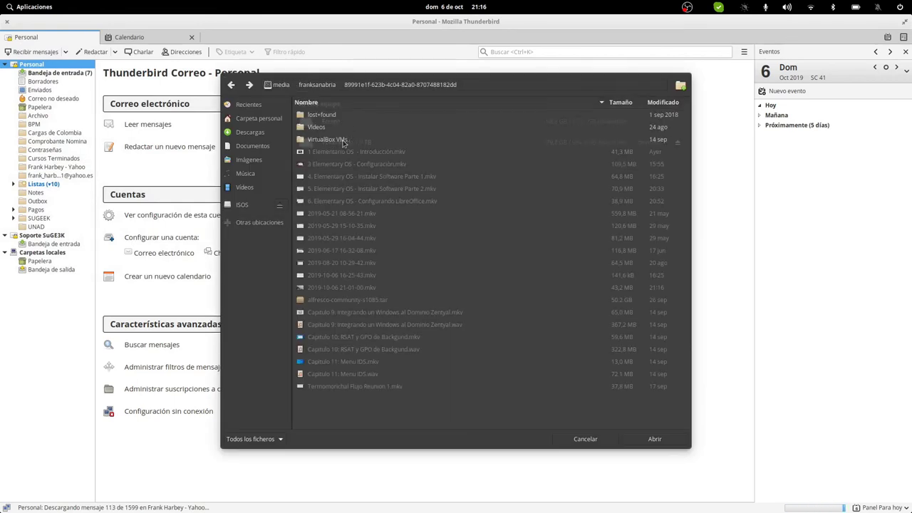
double_click(337, 139)
left_click(641, 439)
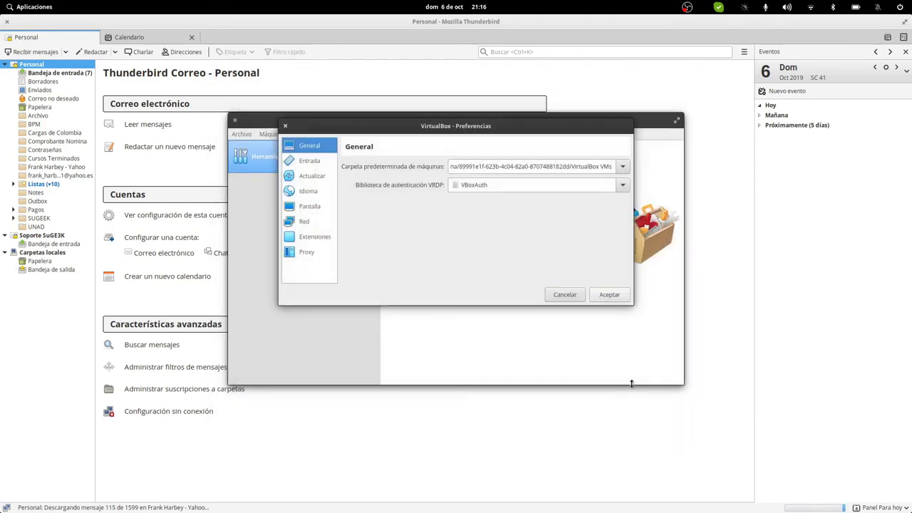
Step: Review the Input, Update, Language, Display, Network, Extensions and Proxy pages, save, and quit VirtualBox
left_click(303, 162)
left_click(306, 177)
left_click(307, 192)
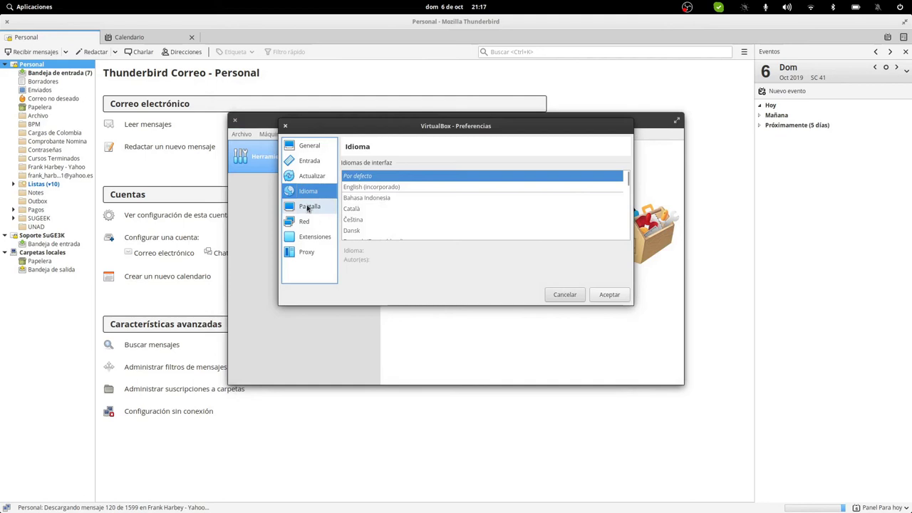
left_click(307, 208)
left_click(304, 222)
left_click(305, 237)
left_click(307, 253)
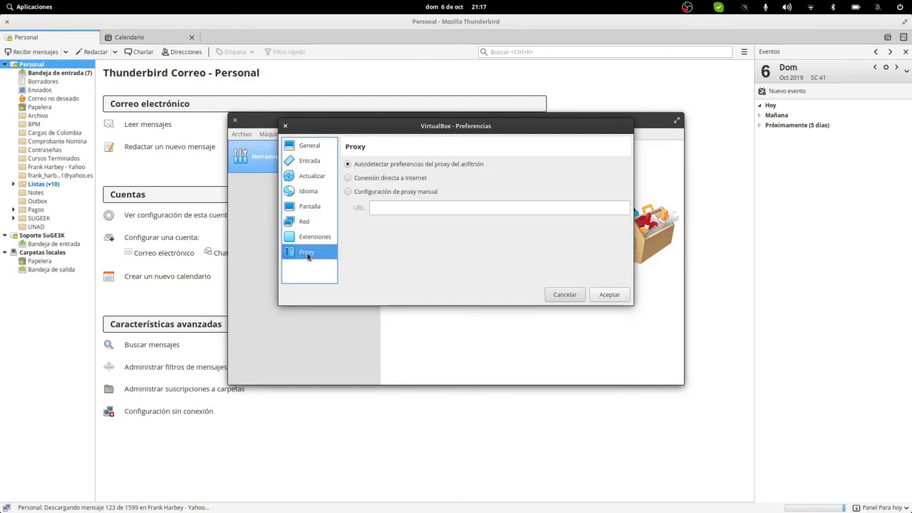
left_click(609, 294)
left_click(241, 134)
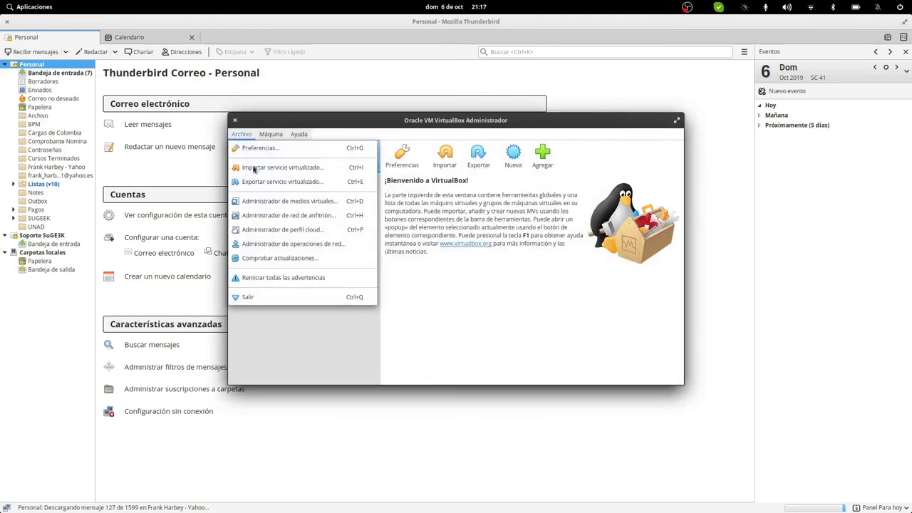
left_click(256, 297)
Step: Reopen VirtualBox and start an appliance import from the Zentyal 6 folder, then cancel it
left_click(29, 8)
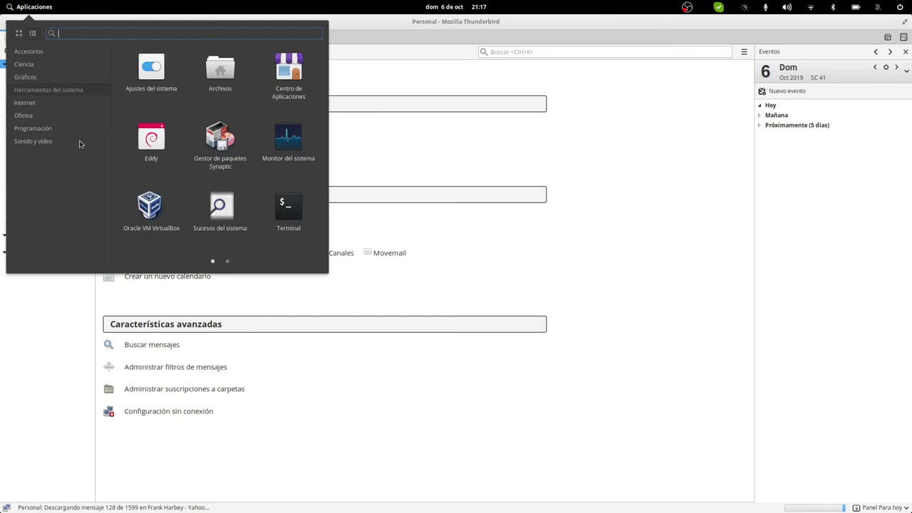
left_click(411, 188)
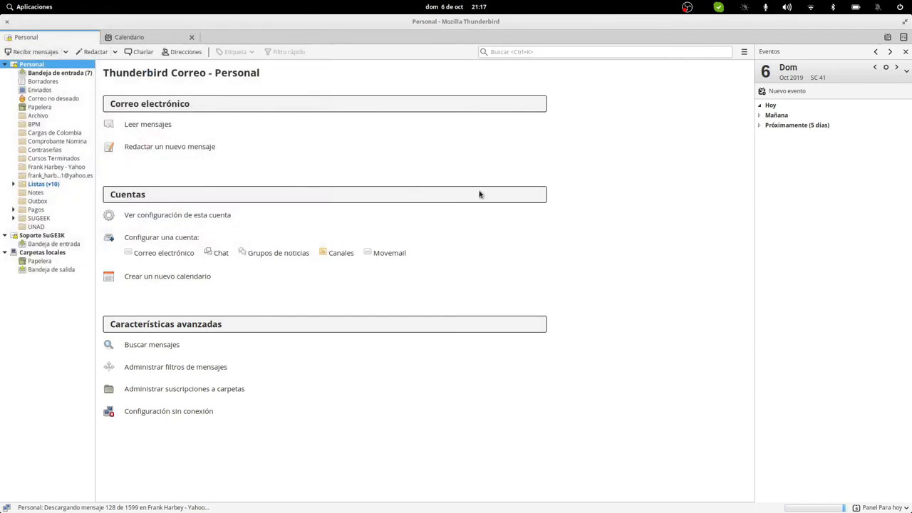
left_click(239, 136)
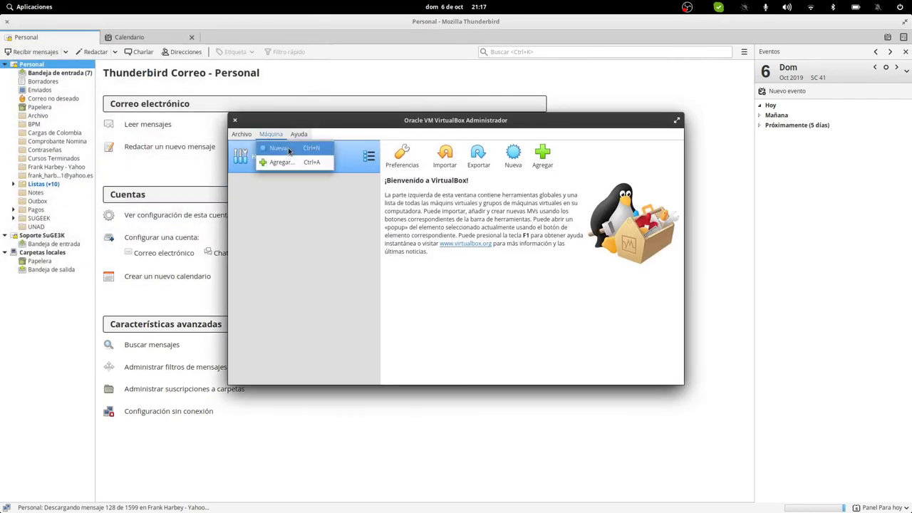
left_click(255, 171)
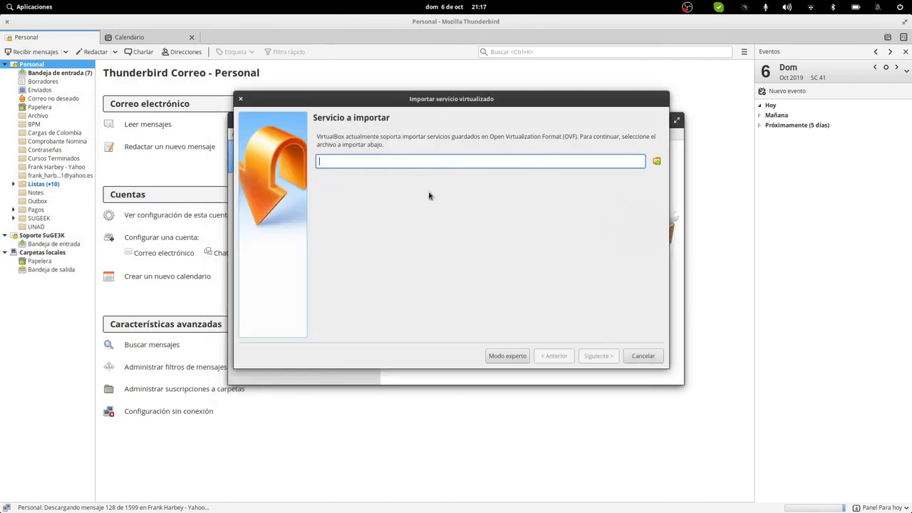
left_click(655, 159)
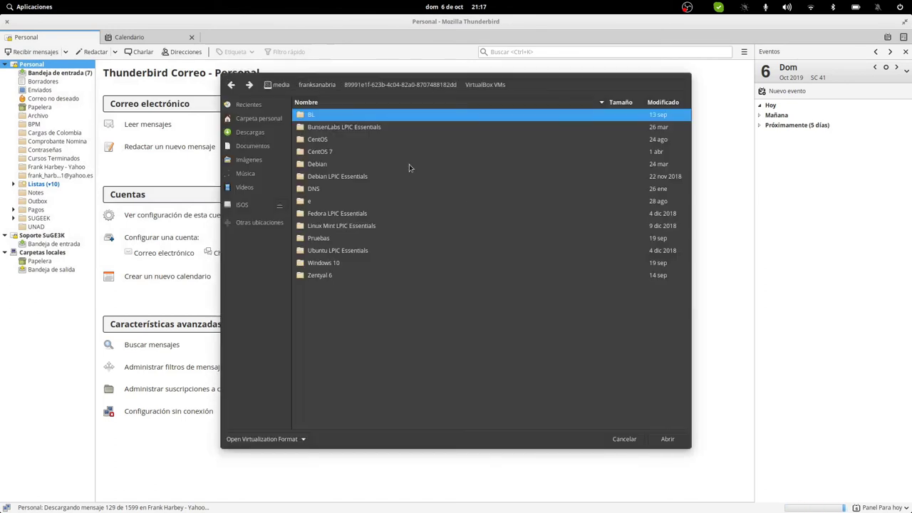
double_click(323, 276)
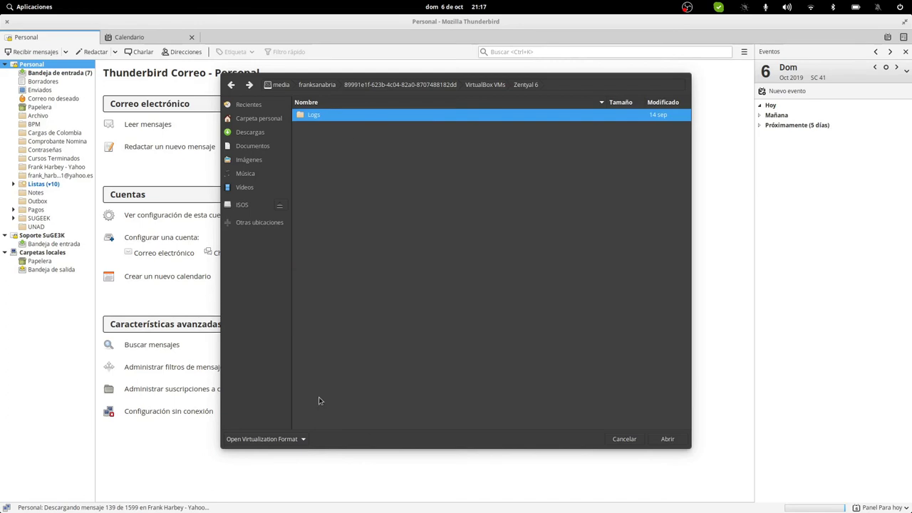
left_click(625, 438)
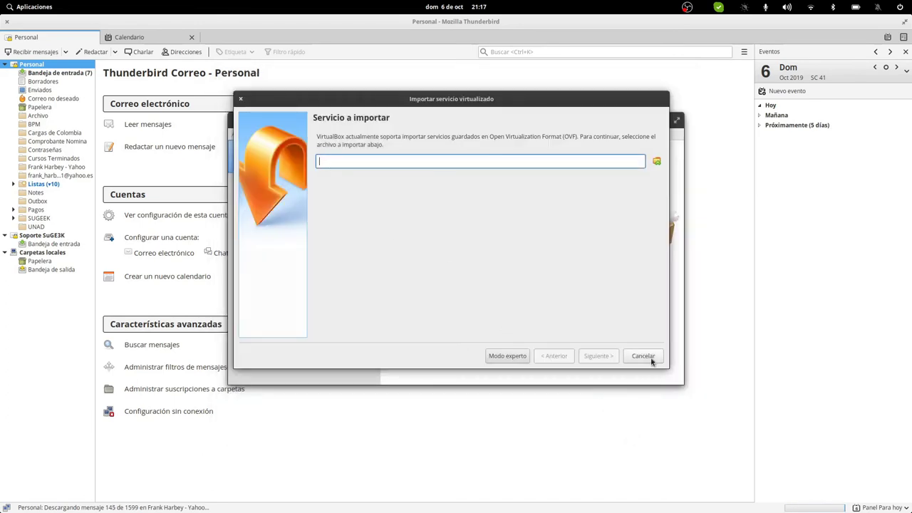
left_click(649, 358)
Step: Dismiss the Archivo menu without choosing anything and close VirtualBox Manager
left_click(272, 136)
mouse_move(251, 137)
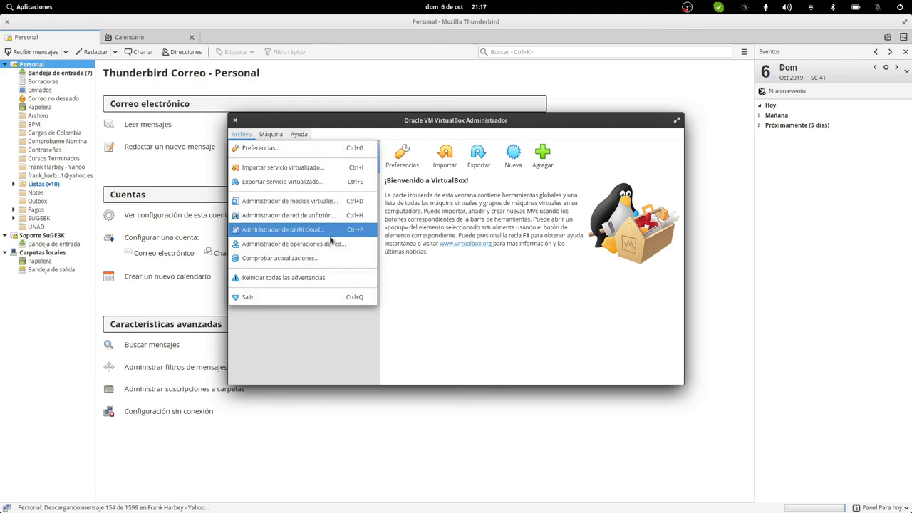
left_click(242, 133)
left_click(235, 120)
mouse_move(214, 502)
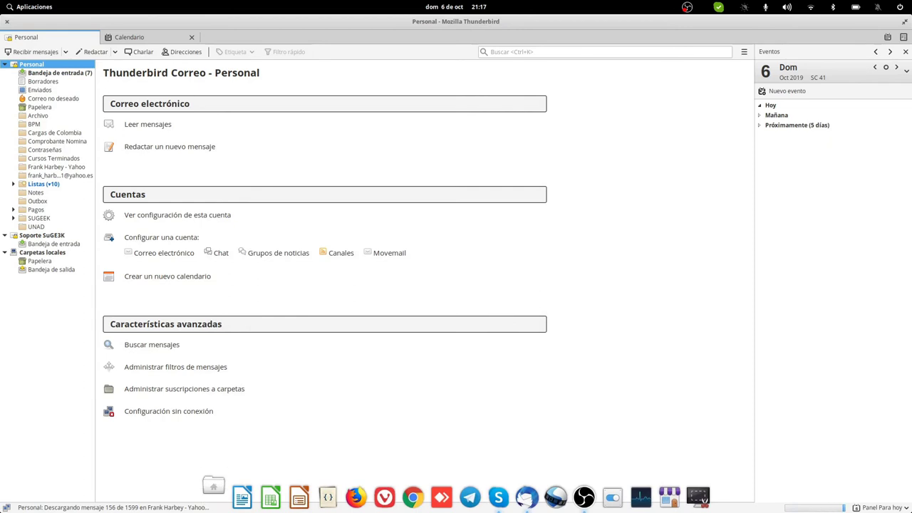
left_click(213, 486)
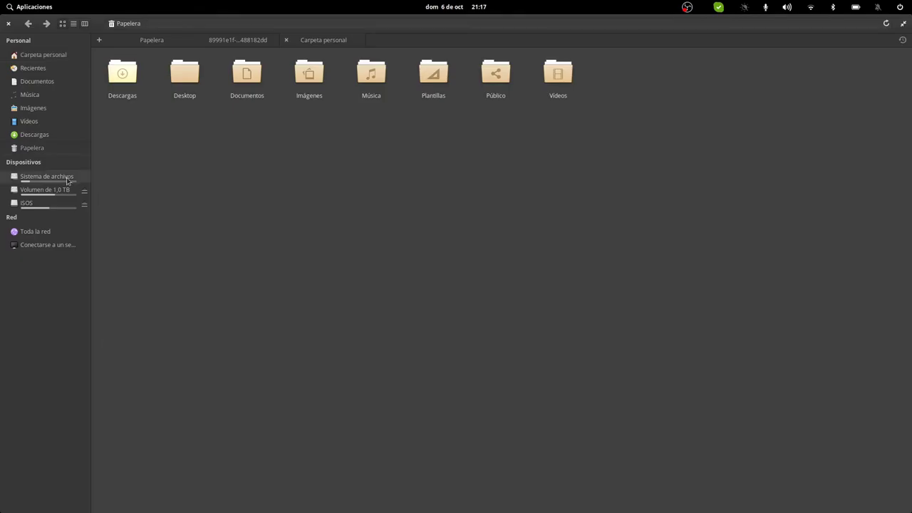
Step: Register Zentyal 6.vbox from the 1.0 TB volume's VirtualBox VMs folder, then close VirtualBox Manager
left_click(44, 189)
left_click(227, 99)
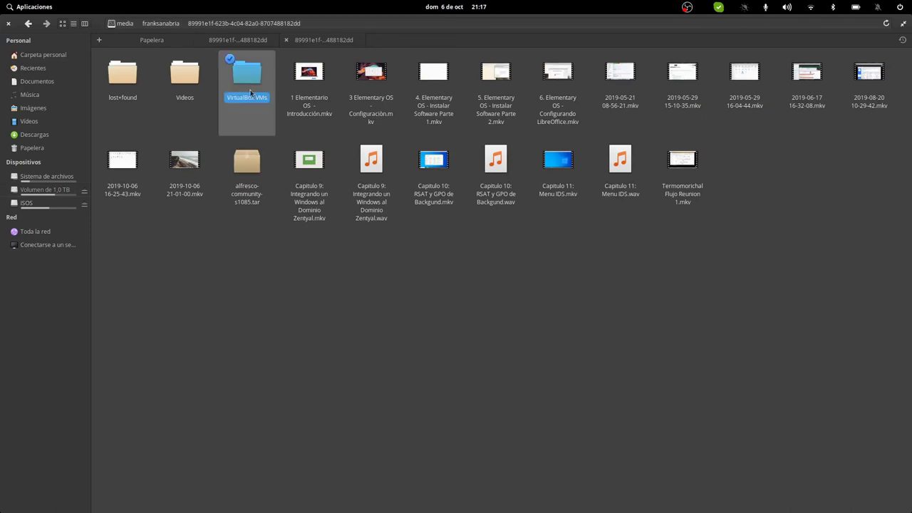
left_click(136, 161)
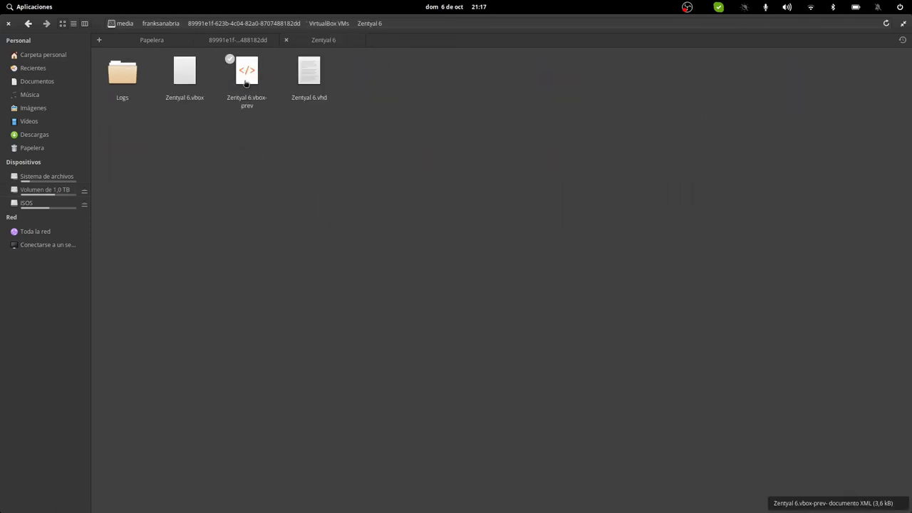
left_click(183, 71)
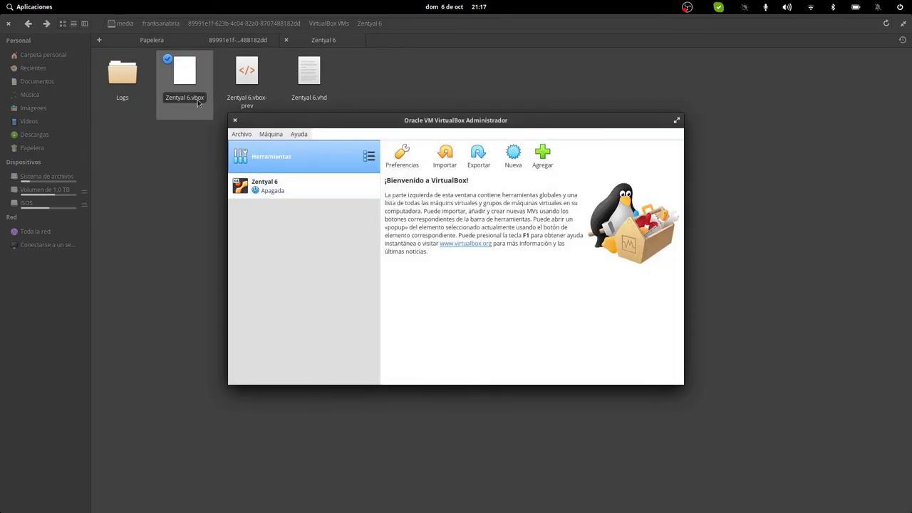
left_click(265, 188)
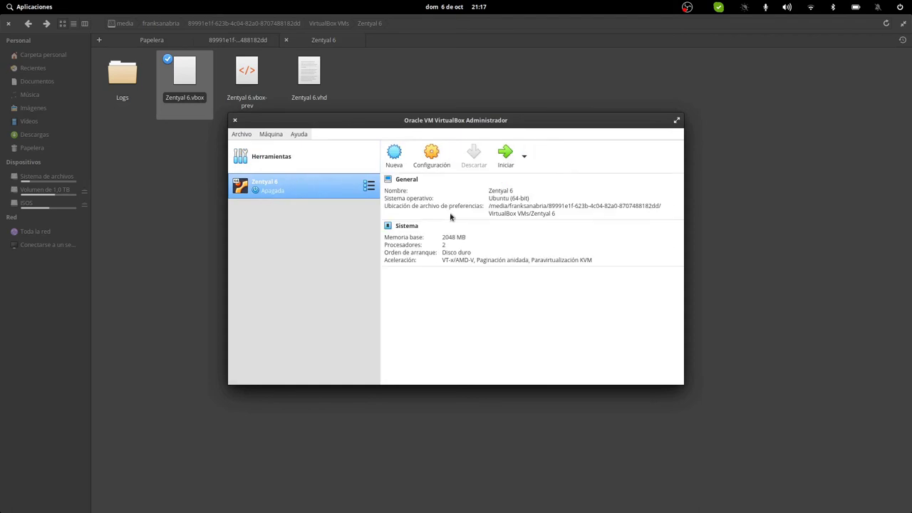
left_click(234, 120)
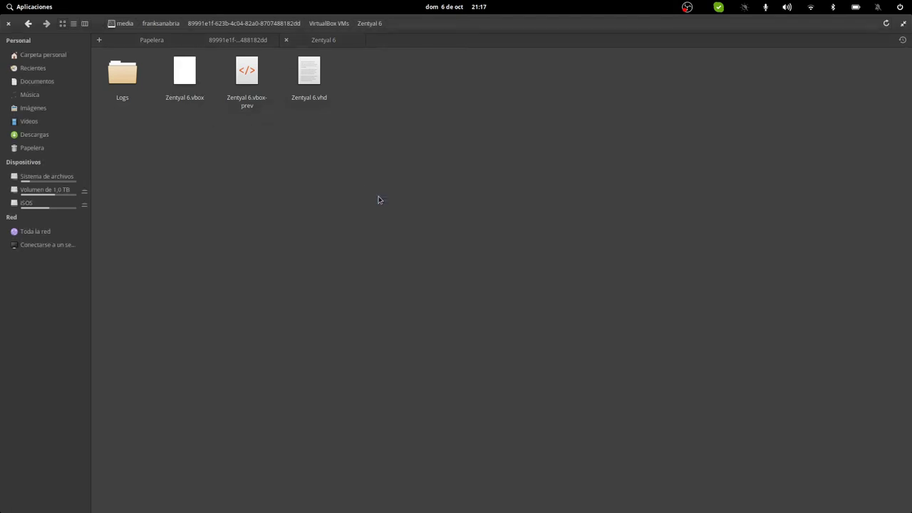
left_click(324, 24)
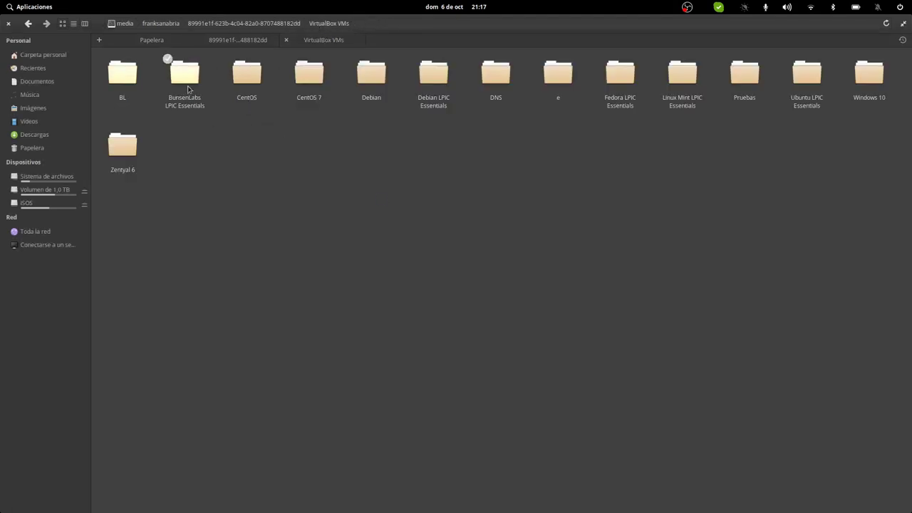
Step: Register Windows 10.vbox and check its details and snapshots in VirtualBox Manager
left_click(883, 74)
left_click(247, 71)
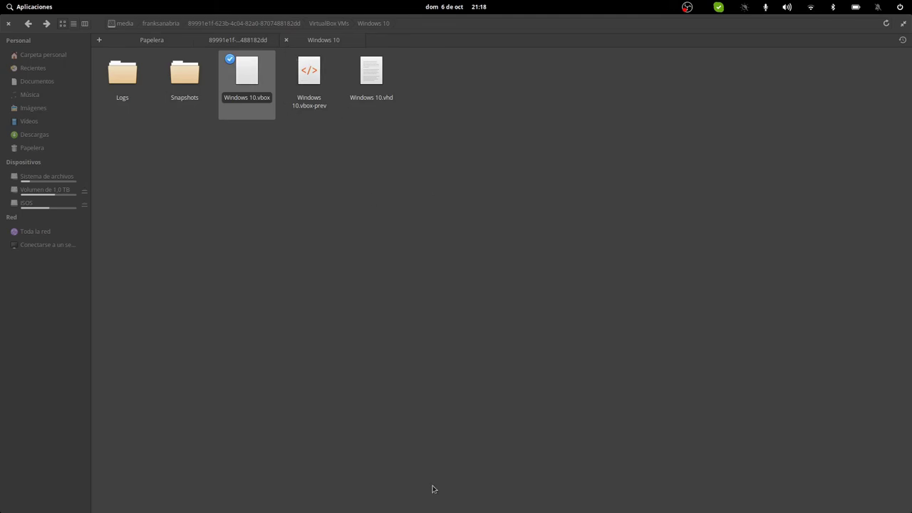
mouse_move(510, 511)
left_click(527, 497)
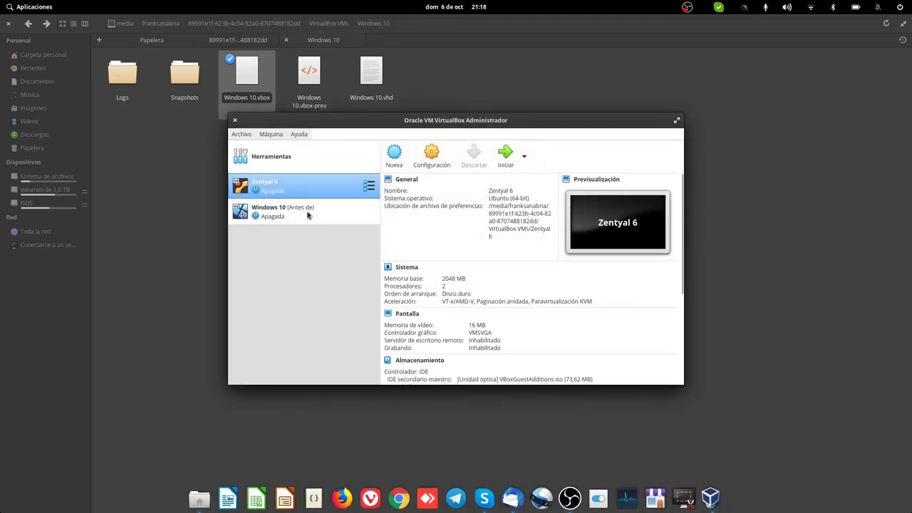
left_click(341, 217)
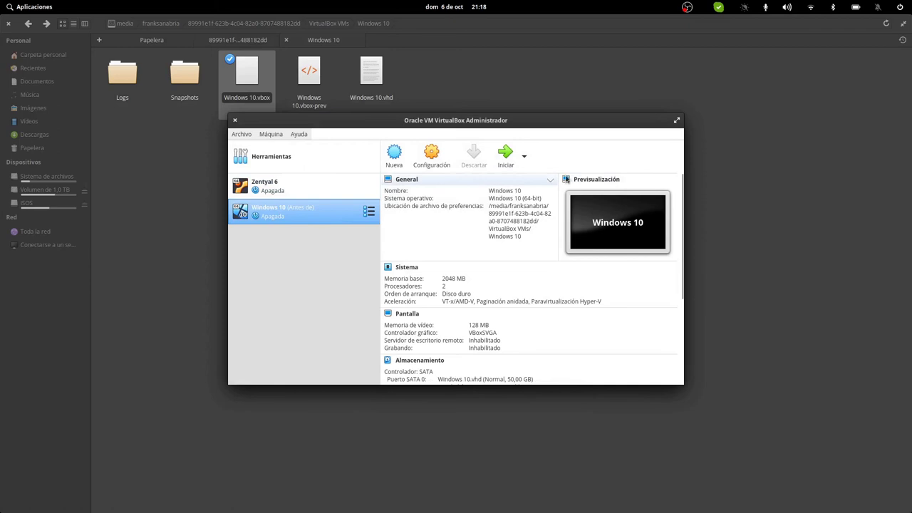
left_click(369, 211)
left_click(412, 231)
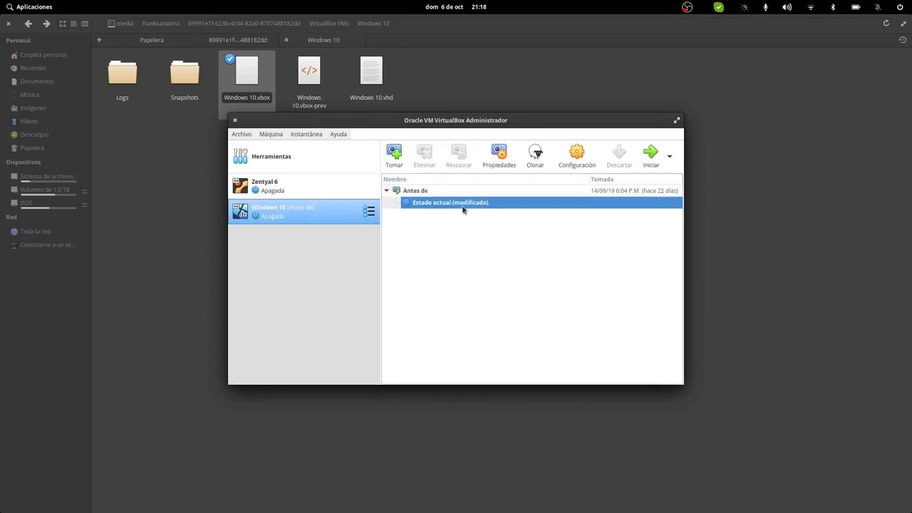
left_click(234, 120)
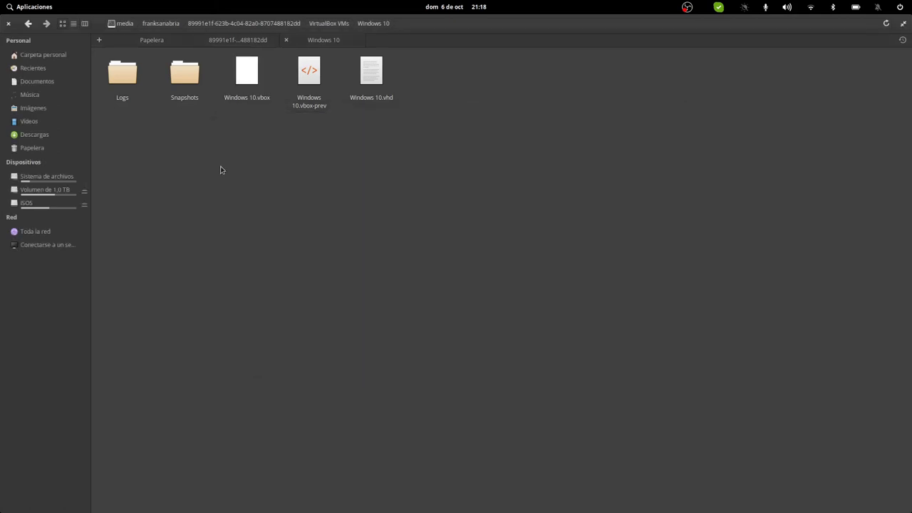
left_click(311, 27)
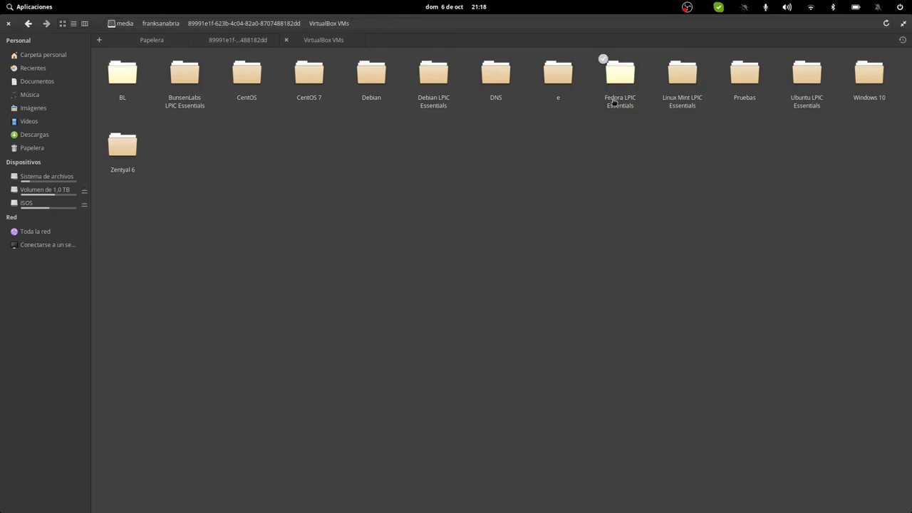
Step: Register the Ubuntu LPIC Essentials and Pruebas VMs from their .vbox files
left_click(808, 74)
left_click(185, 78)
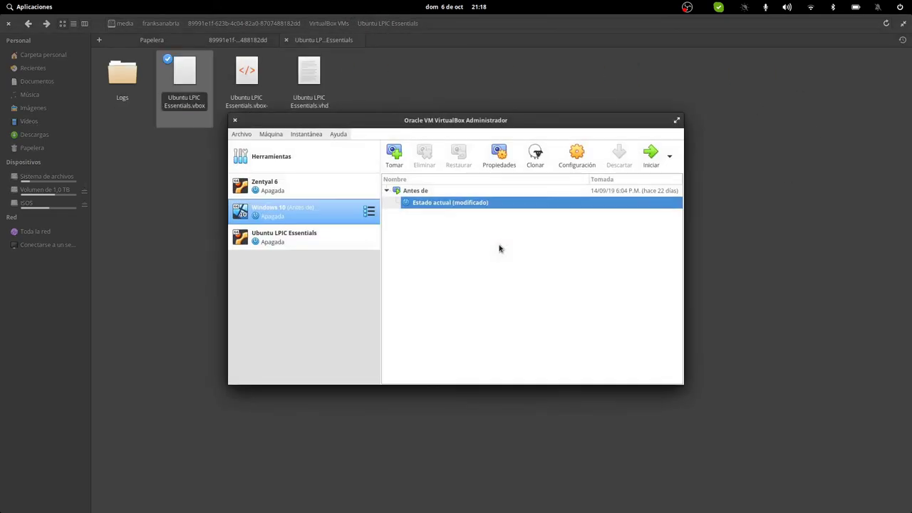
left_click(234, 121)
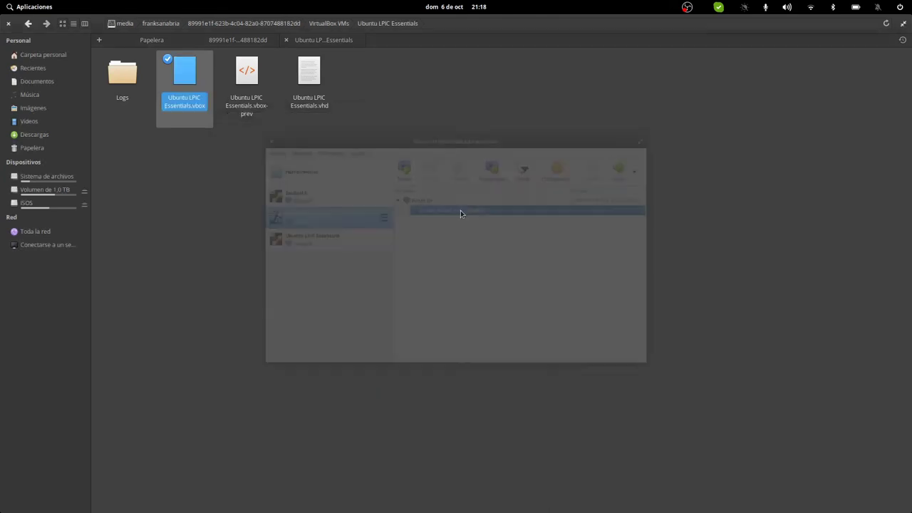
left_click(508, 187)
left_click(344, 23)
left_click(741, 69)
double_click(198, 82)
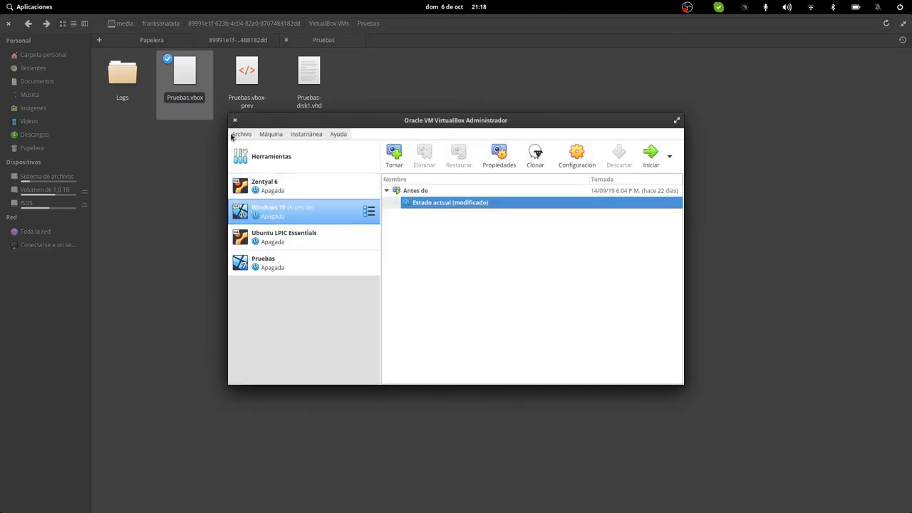
left_click(235, 121)
left_click(291, 24)
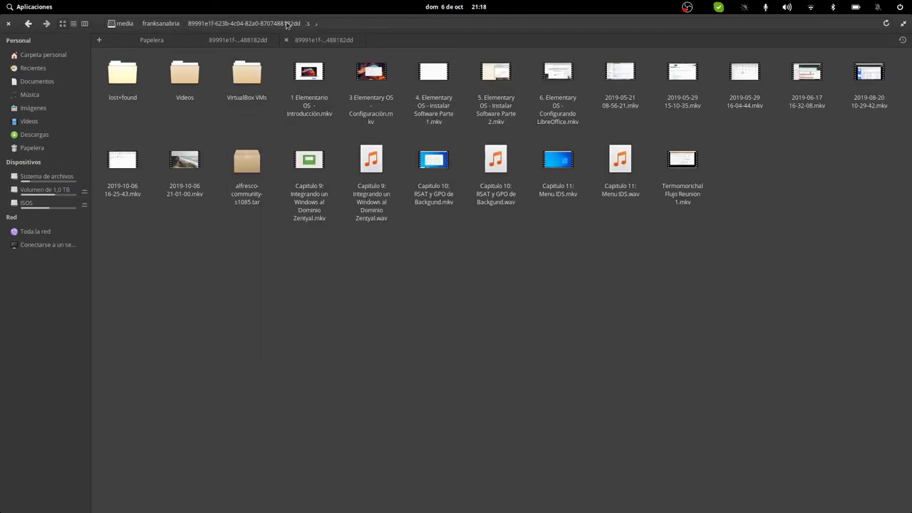
Step: Open the Linux Mint LPIC Essentials, Fedora LPIC Essentials and e .vbox files to register them
double_click(246, 75)
double_click(673, 91)
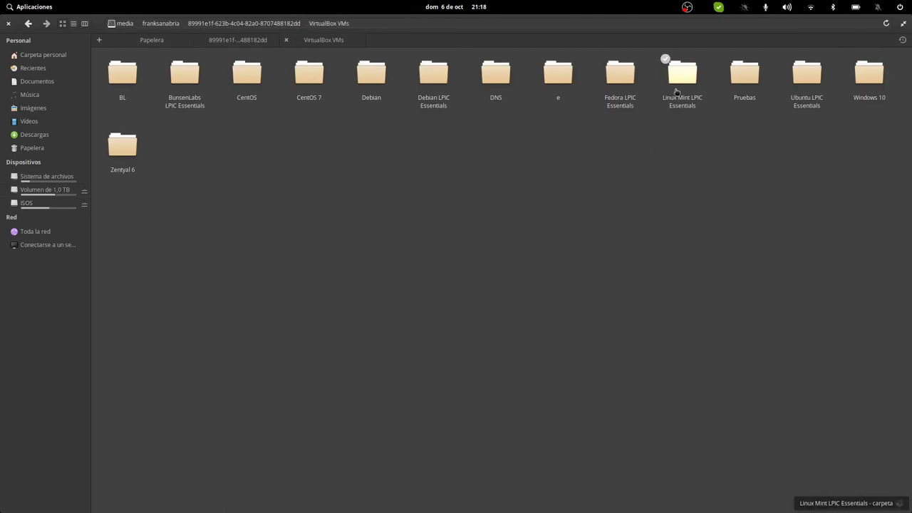
left_click(184, 84)
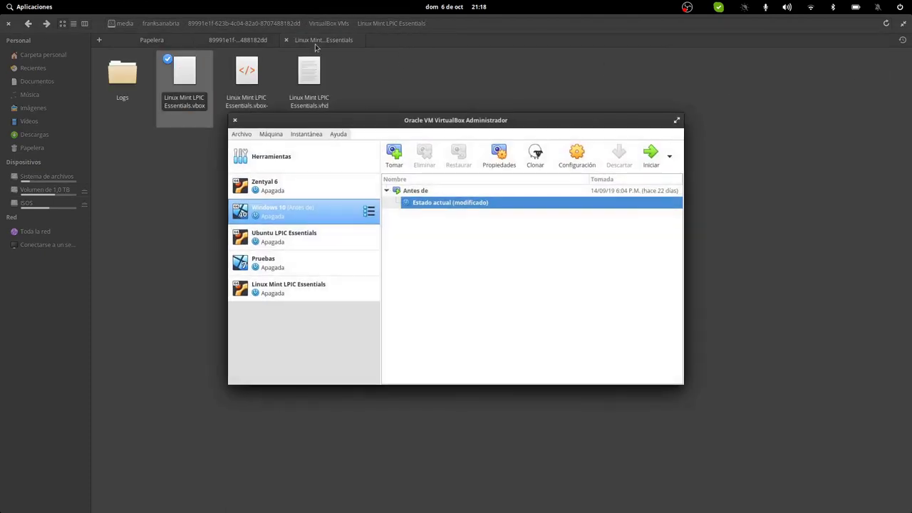
left_click(326, 24)
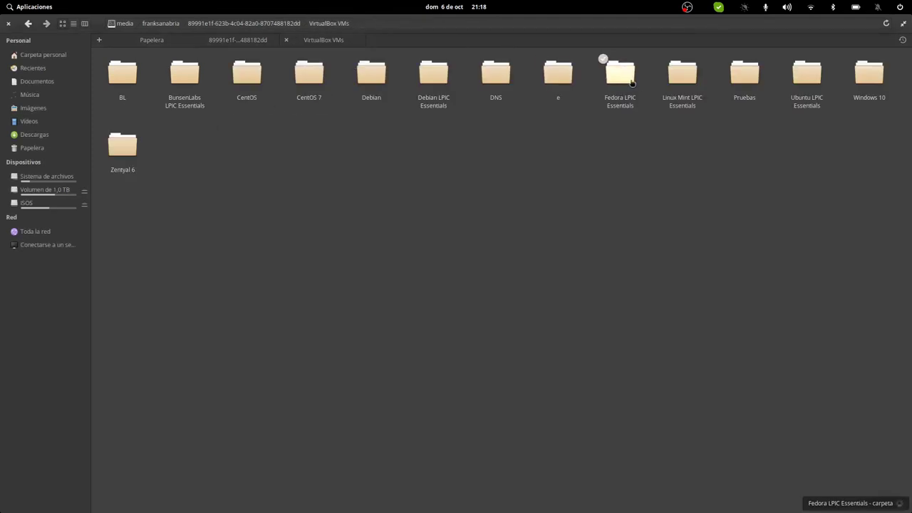
double_click(626, 82)
left_click(185, 71)
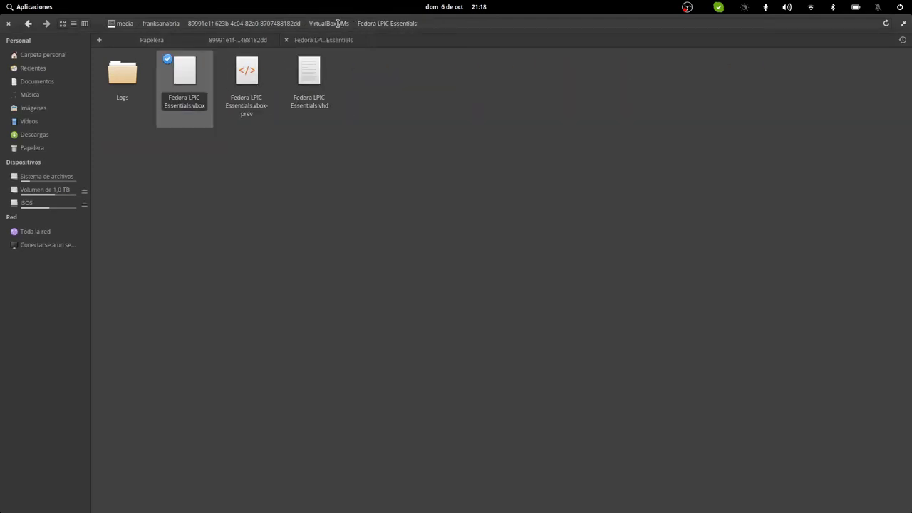
left_click(337, 25)
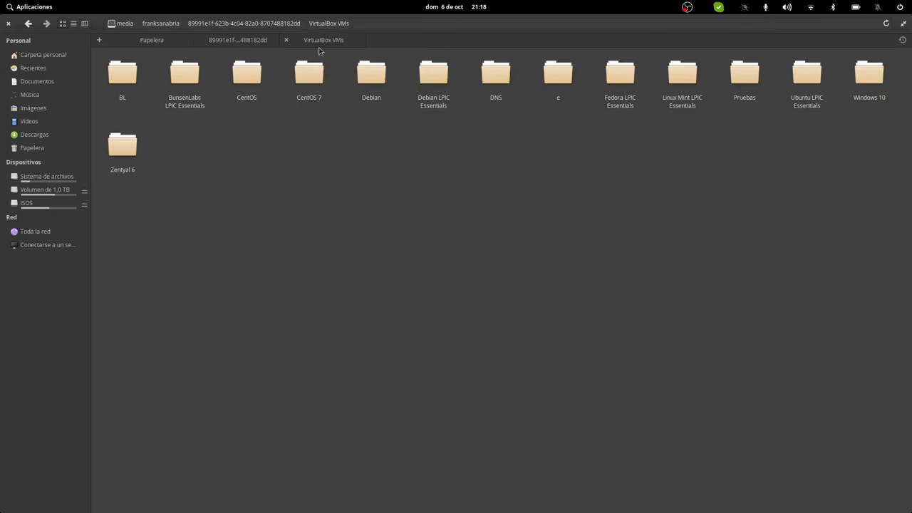
left_click(184, 71)
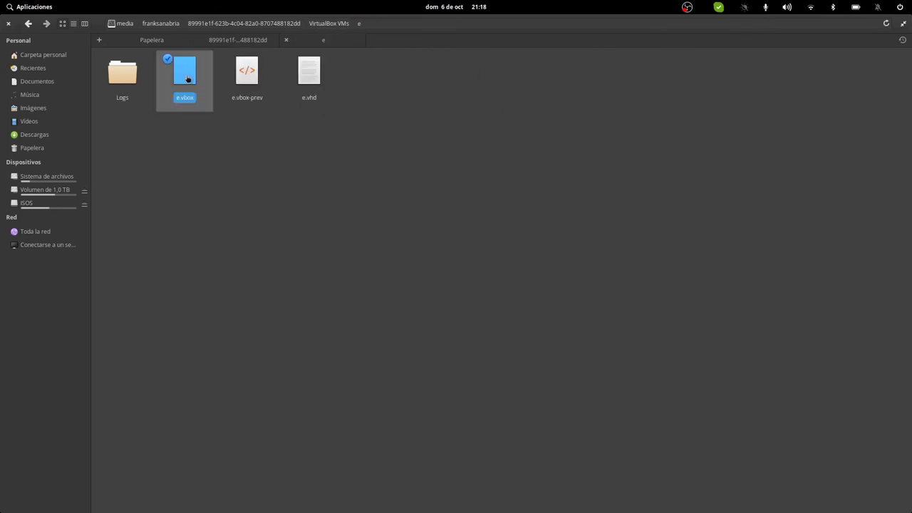
left_click(324, 23)
Step: Try registering DNS.vbox, inspect its machine-loading error details, and dismiss the error
double_click(492, 79)
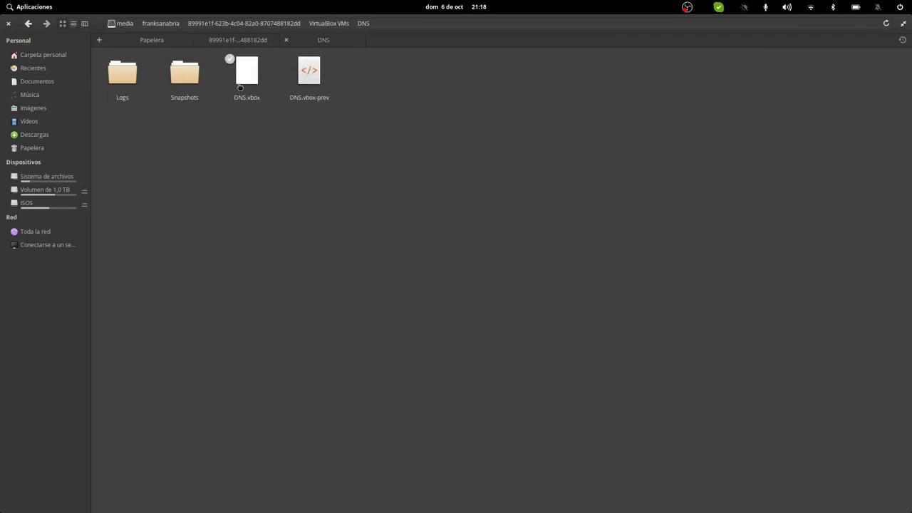
left_click(247, 71)
left_click(320, 22)
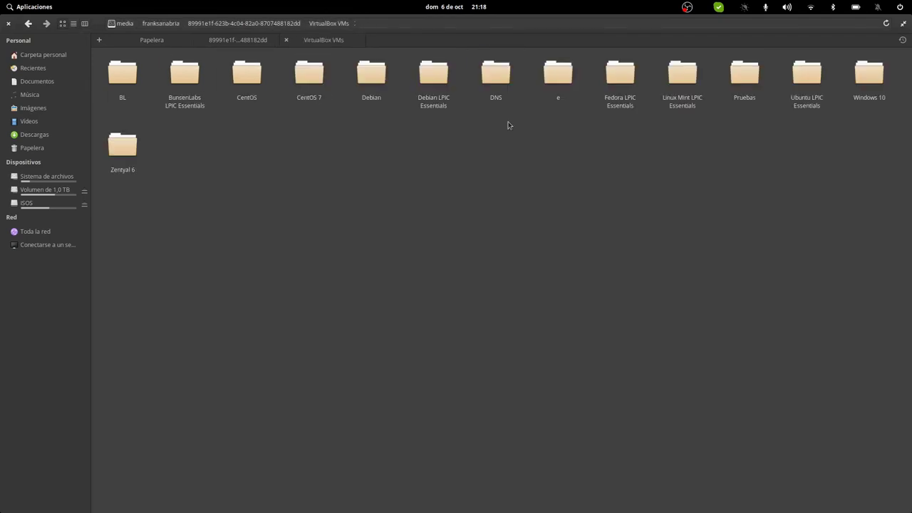
double_click(436, 74)
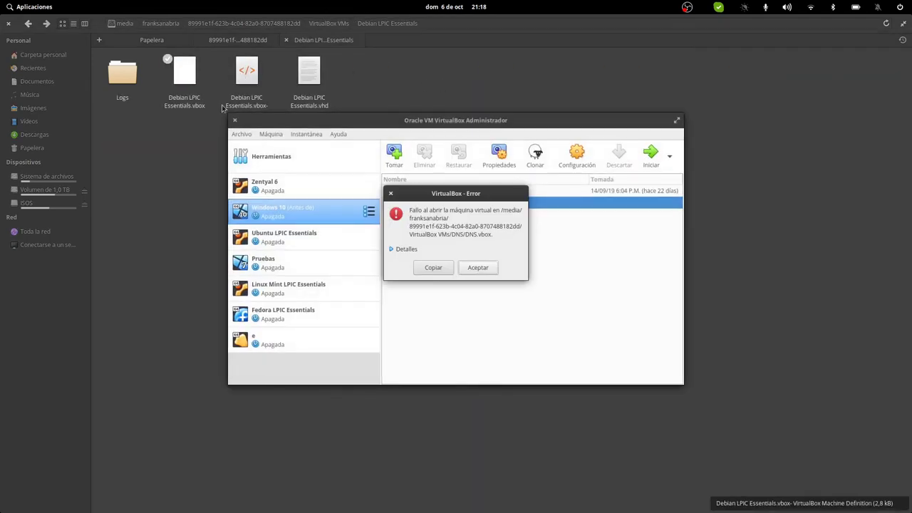
left_click(406, 249)
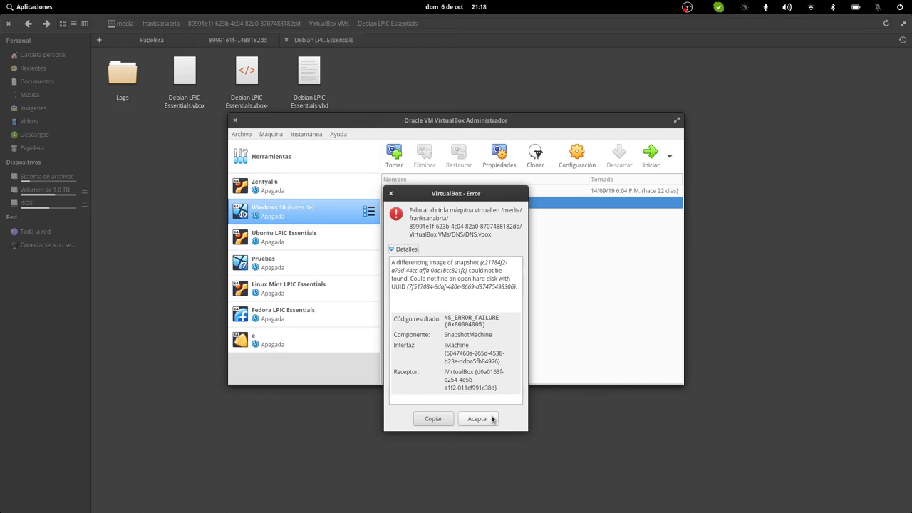
left_click(491, 419)
left_click(182, 71)
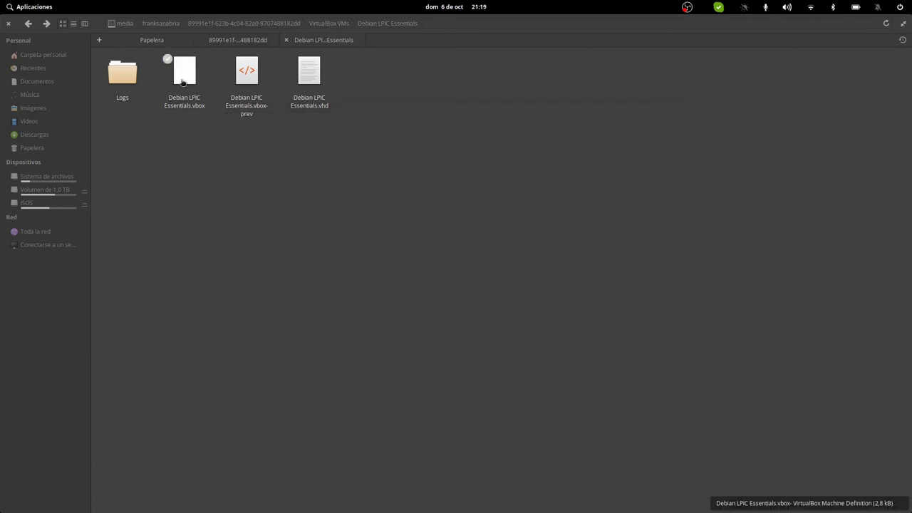
Step: Select the DNS folder for permanent deletion, then cancel it
left_click(338, 24)
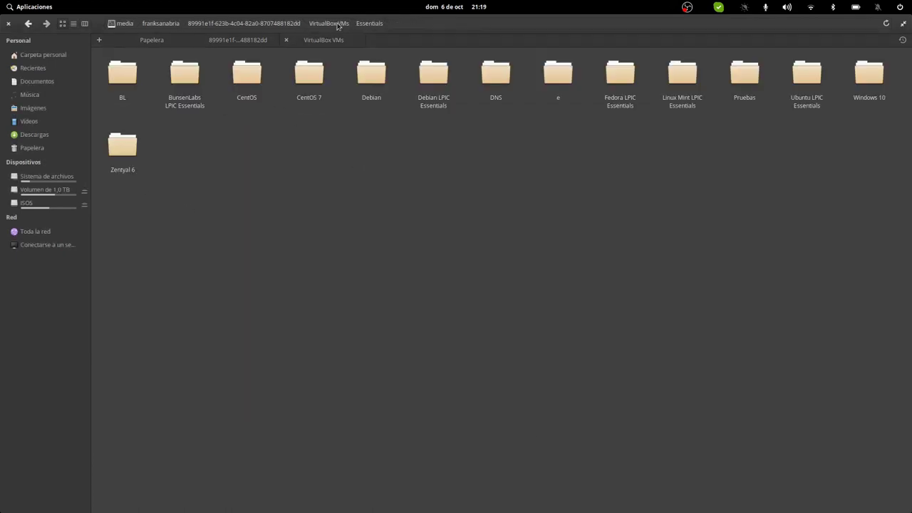
left_click(510, 74)
key("shift+Delete")
key("Return")
Step: Register Debian.vbox from the Debian folder and return to VirtualBox VMs
left_click(376, 80)
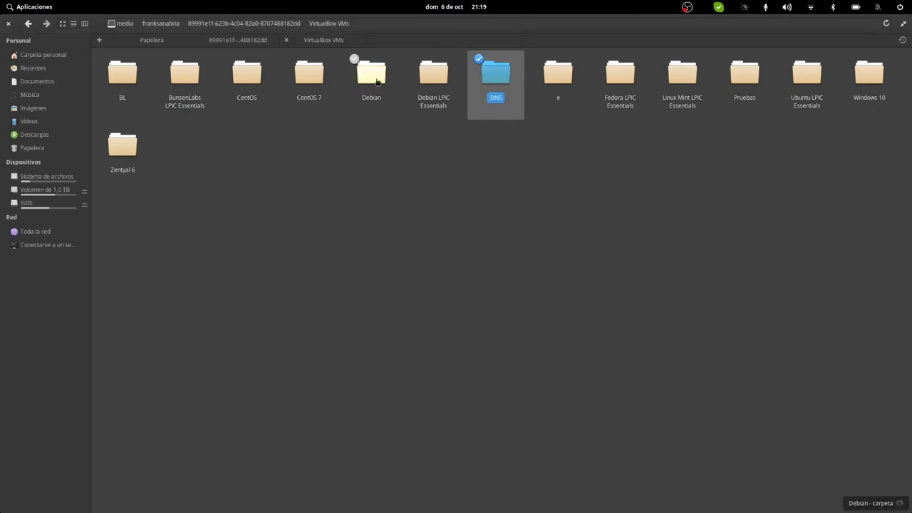
left_click(244, 81)
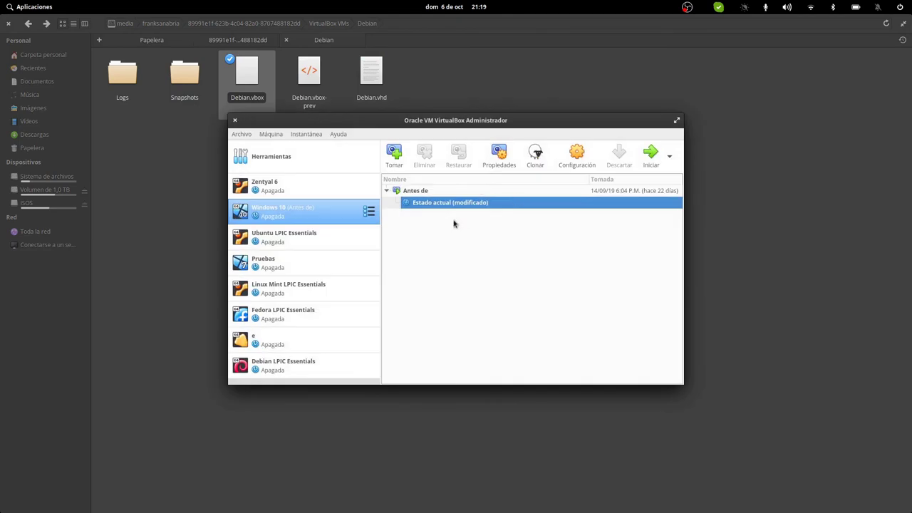
scroll(321, 295, "down", 2)
scroll(329, 308, "up", 2)
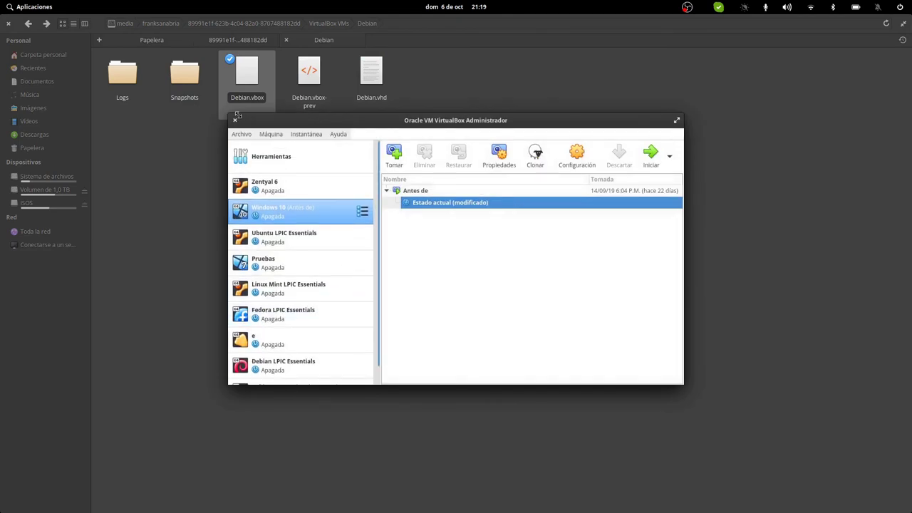
left_click(236, 118)
left_click(399, 212)
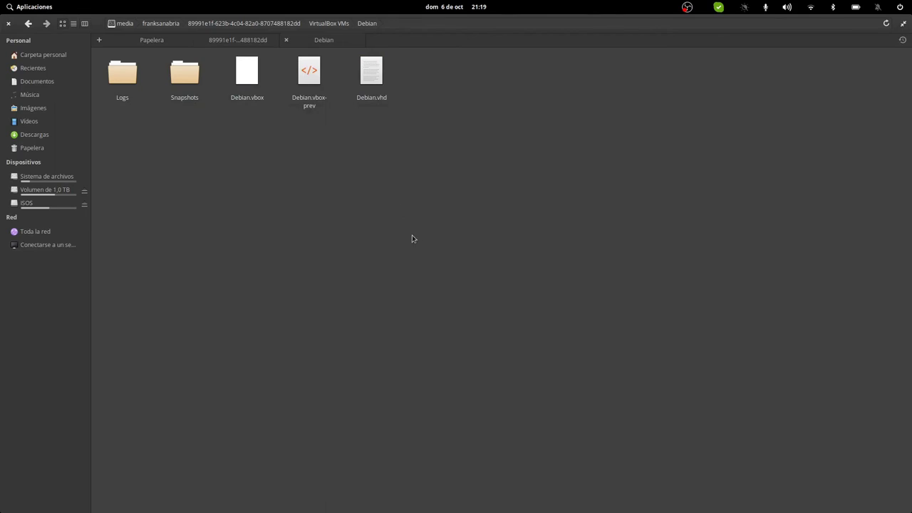
left_click(324, 24)
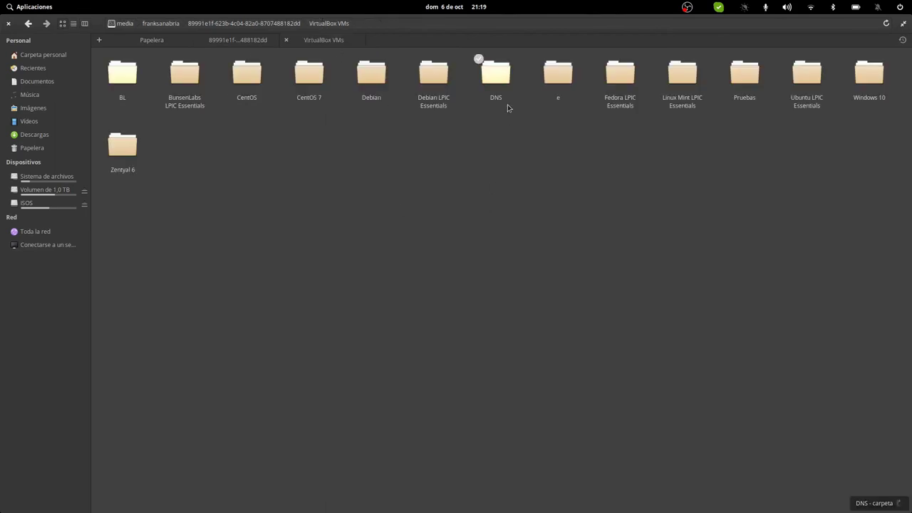
Step: Permanently delete the DNS VM folder with Shift+Delete
left_click(495, 84)
key("shift+Delete")
key("Escape")
key("shift+Delete")
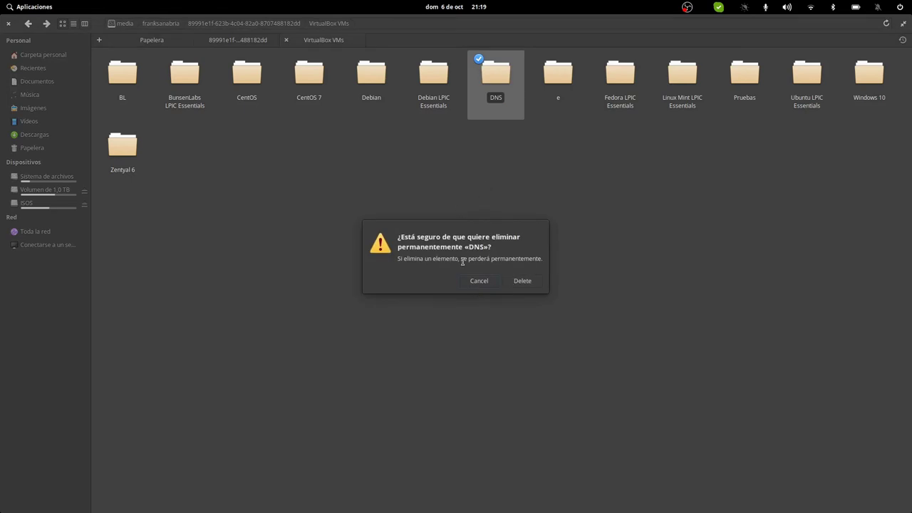
left_click(521, 282)
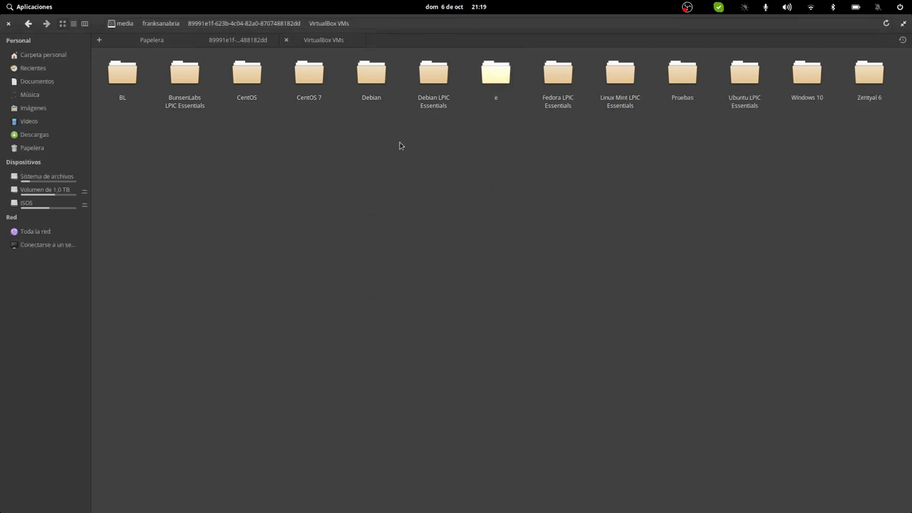
Step: Open CentOS 7.vbox and CentOS.vbox in VirtualBox from their folders
left_click(308, 80)
key("Left")
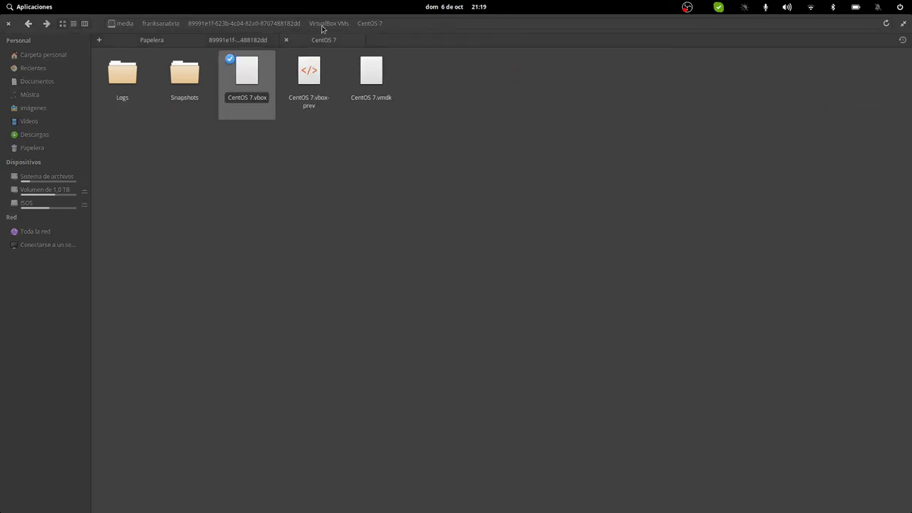
key("Return")
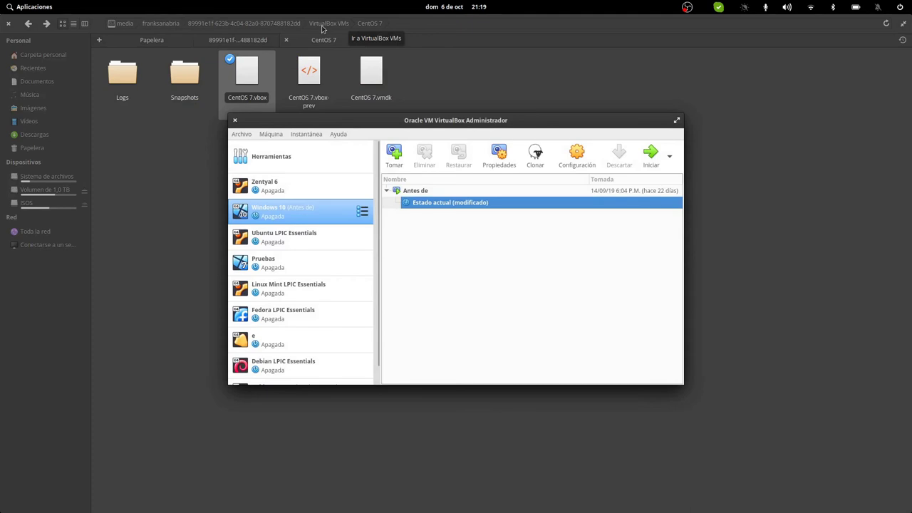
left_click(321, 23)
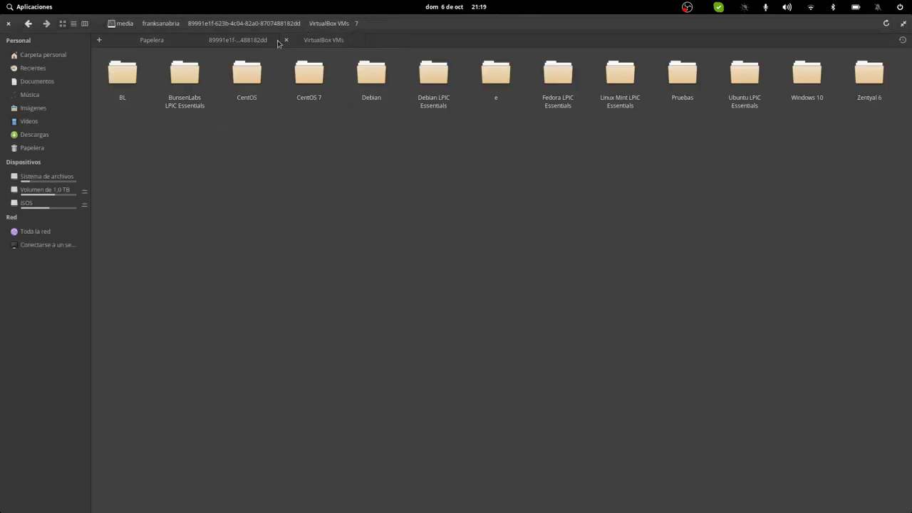
left_click(247, 86)
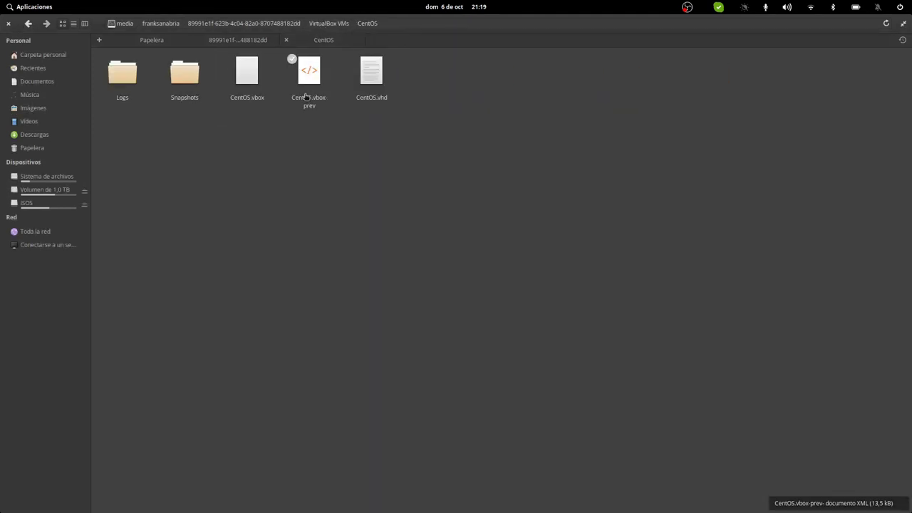
left_click(249, 95)
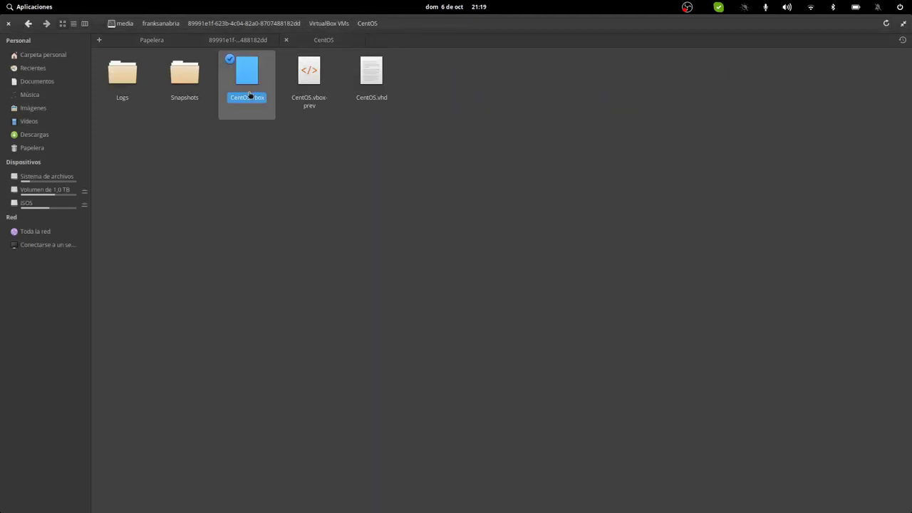
left_click(322, 24)
Step: Open the BunsenLabs LPIC Essentials and BL .vbox files, then close VirtualBox Manager and Files
left_click(185, 75)
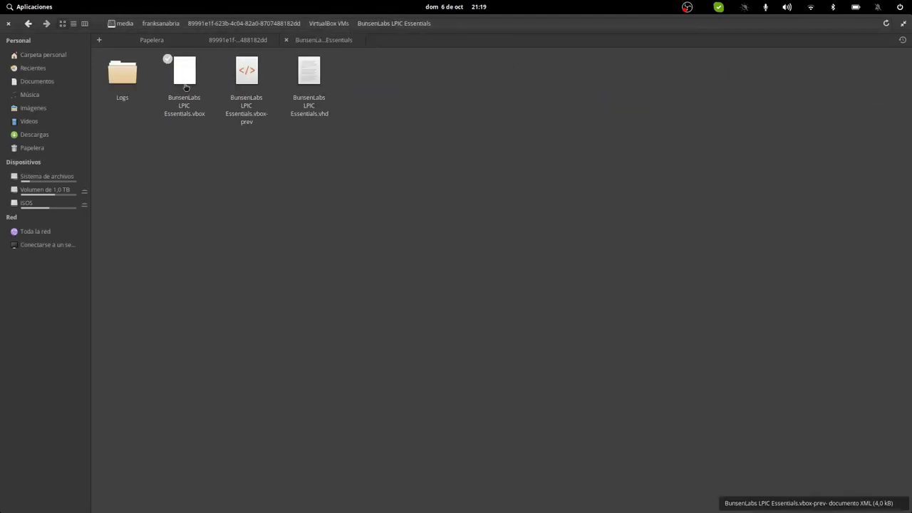
left_click(184, 77)
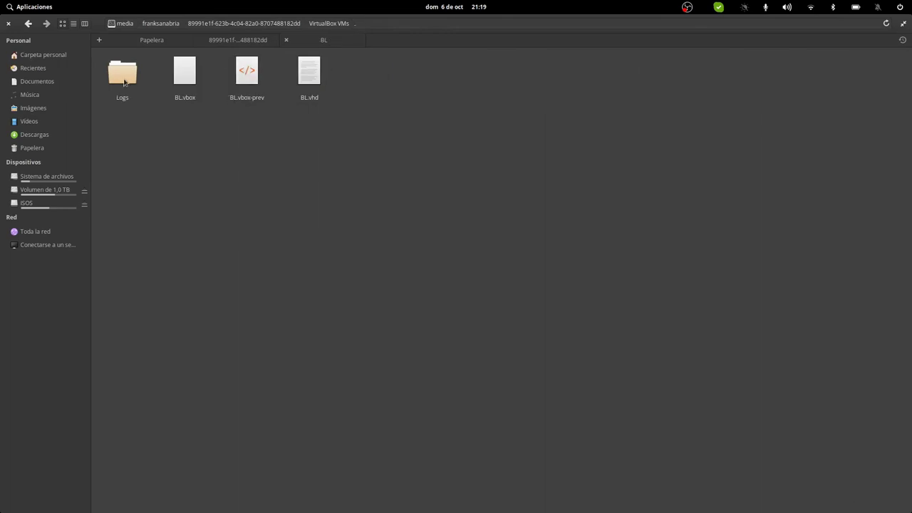
left_click(194, 86)
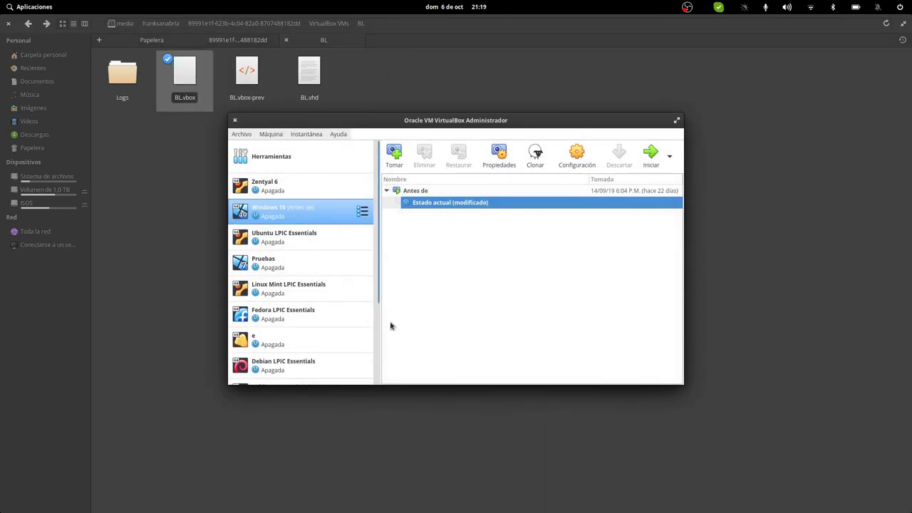
left_click(235, 121)
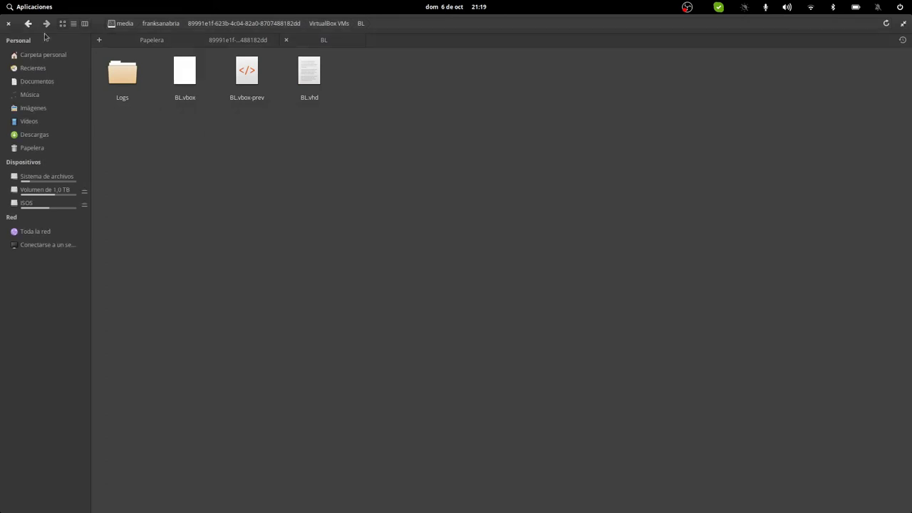
left_click(10, 25)
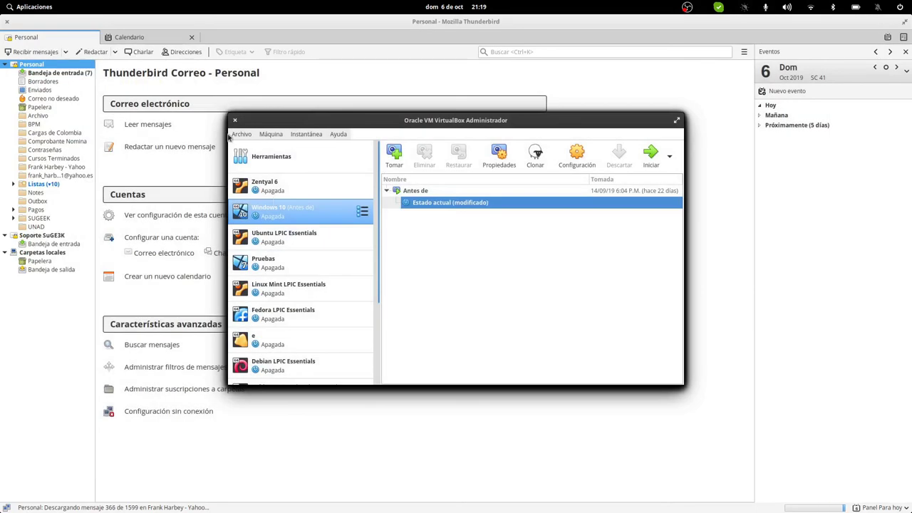
Step: Close VirtualBox Manager and show the Internet category of the Aplicaciones menu
left_click(235, 121)
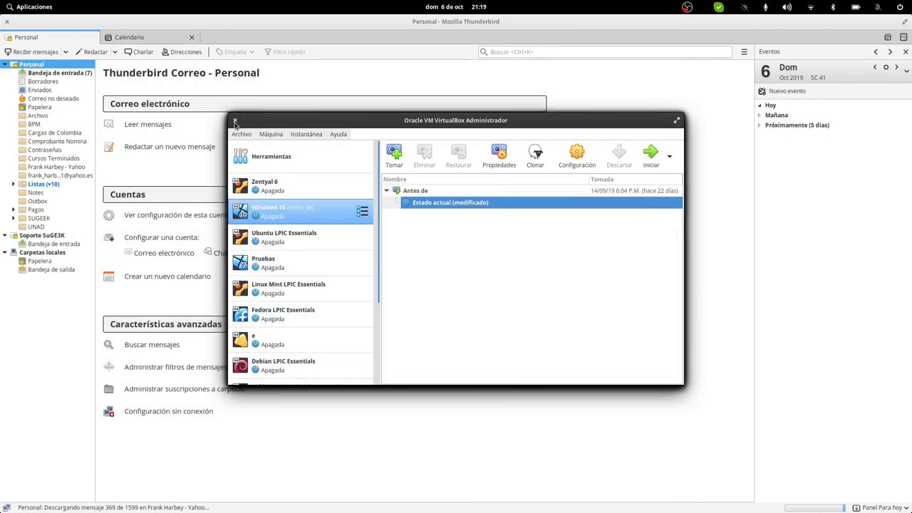
left_click(235, 121)
mouse_move(493, 507)
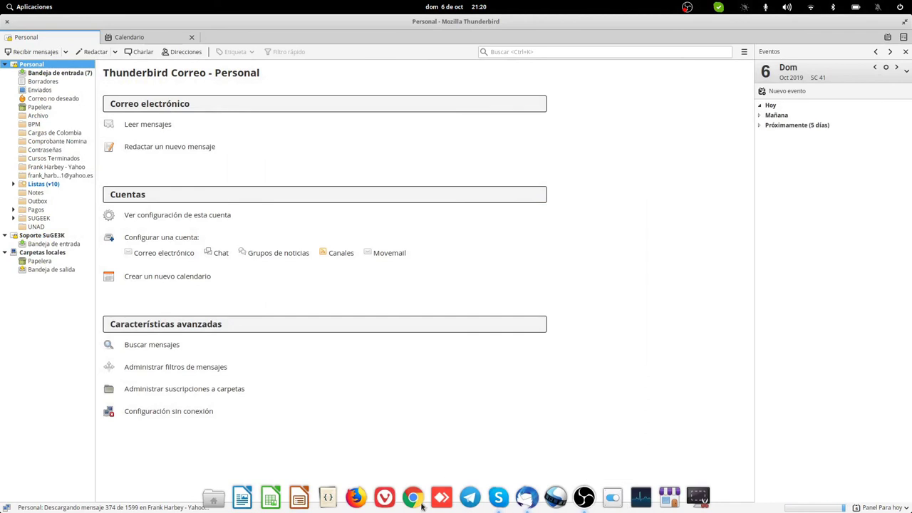
left_click(39, 7)
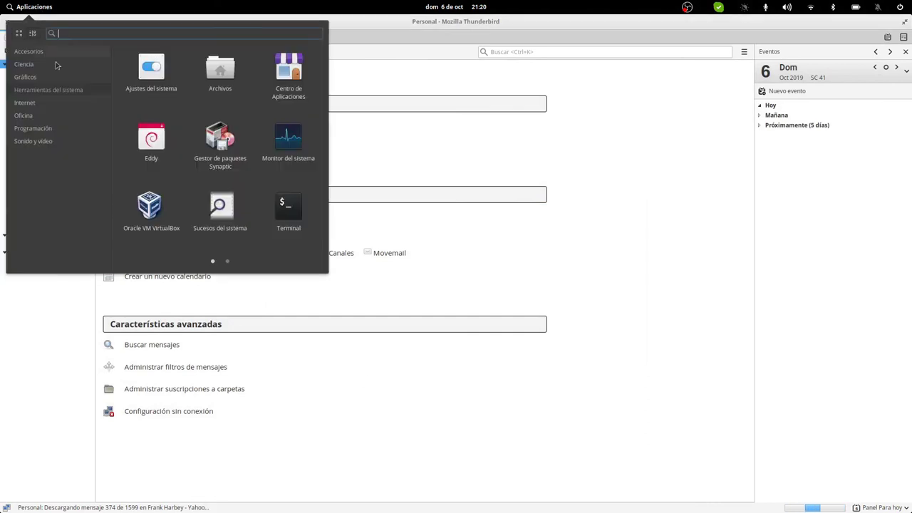
left_click(40, 105)
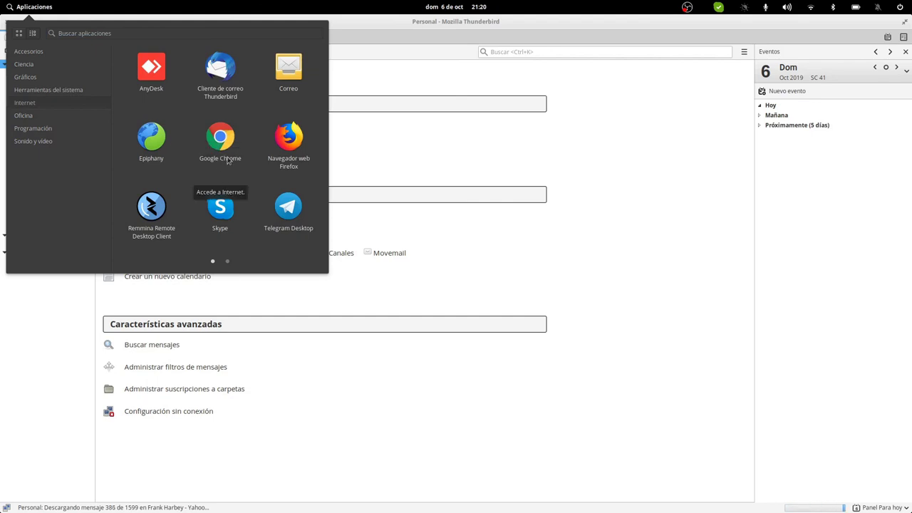
Step: Browse the Oficina, Programación and Sonido y vídeo application categories
scroll(240, 154, "down", 1)
scroll(131, 125, "up", 1)
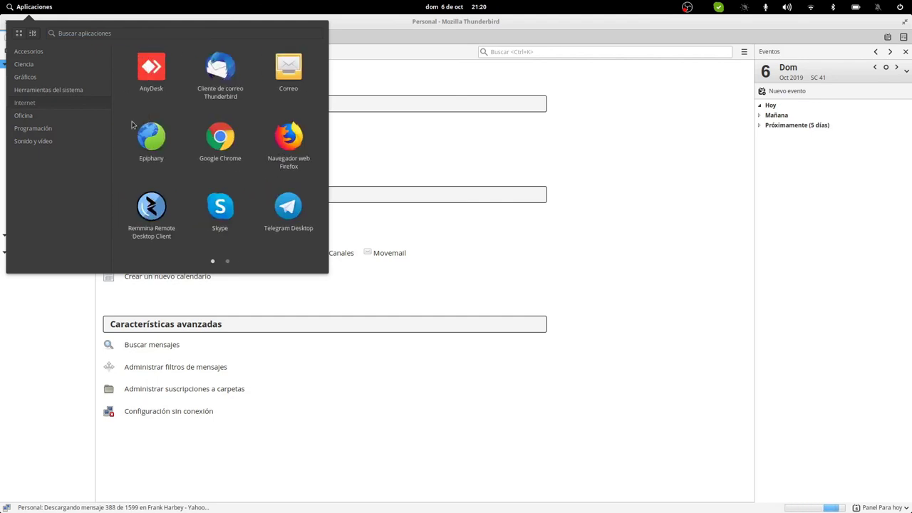
left_click(87, 120)
left_click(86, 128)
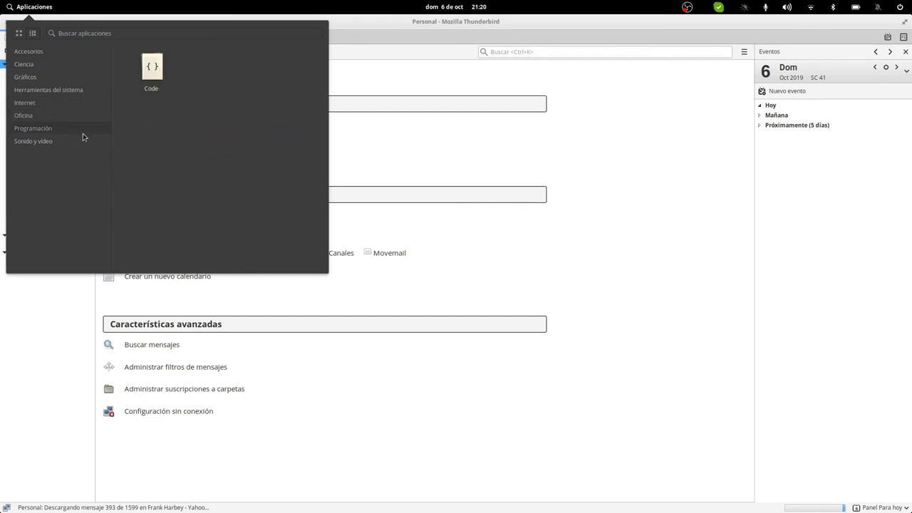
left_click(80, 141)
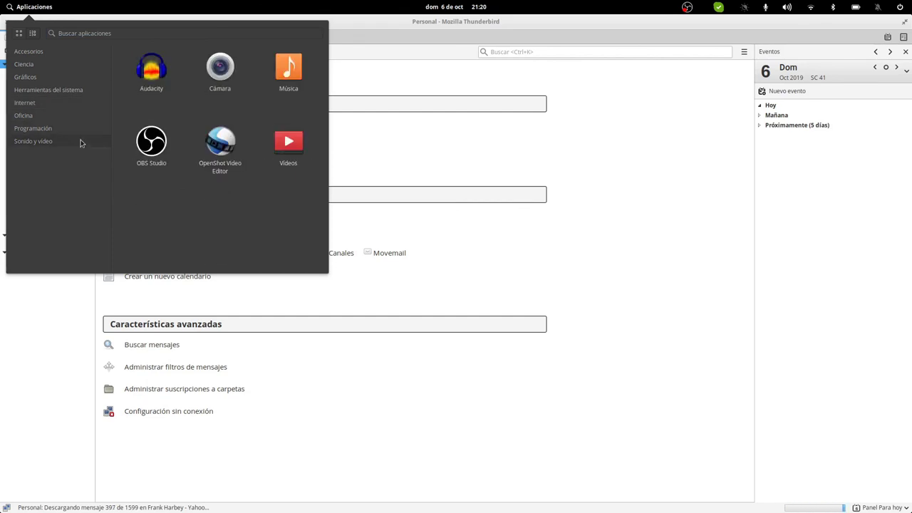